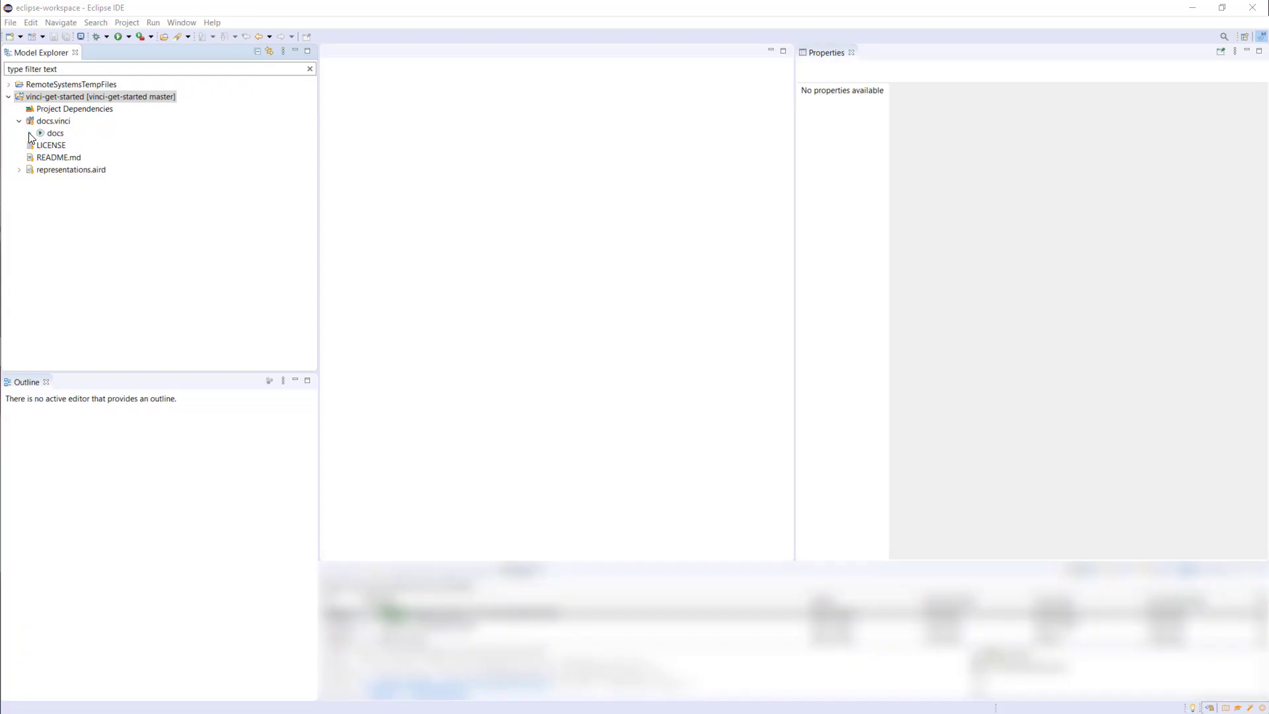
Create a new Action Diagram for the docs element in docs.vinci, named with the person's name followed by "Resume"
click(29, 132)
right_click(57, 133)
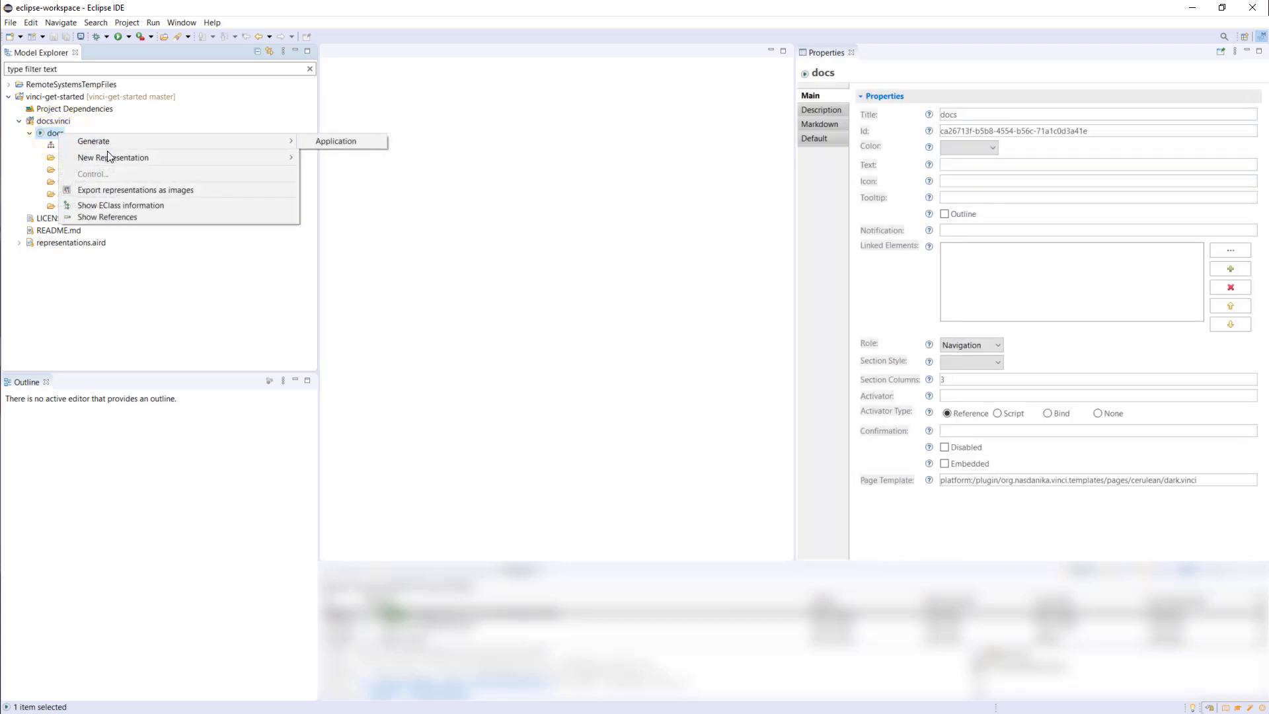
mouse_move(117, 159)
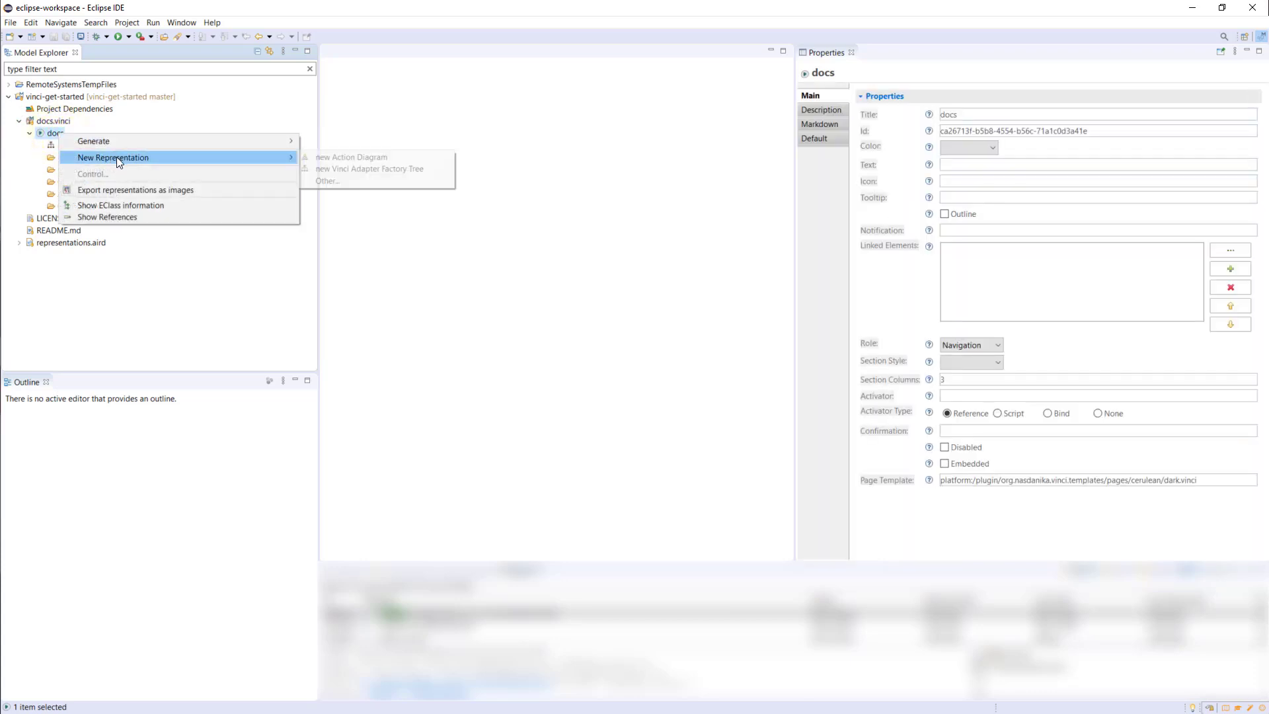
click(358, 156)
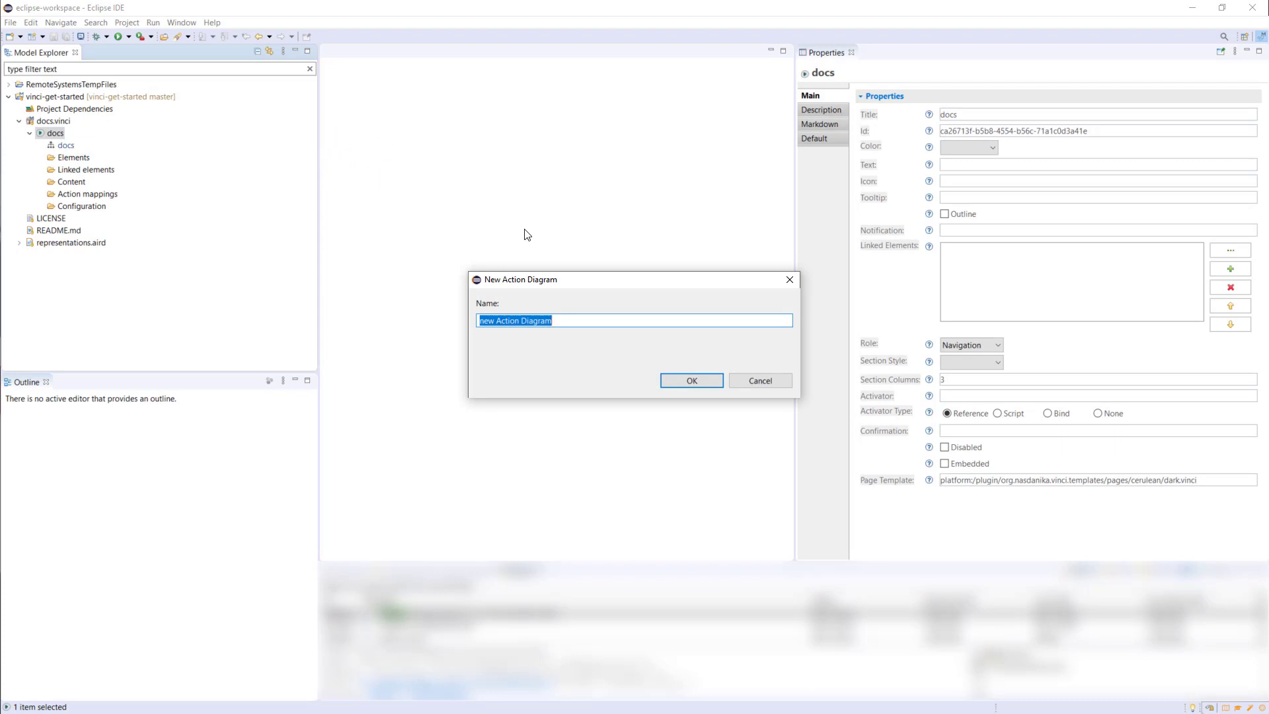
text(Joe Doe's)
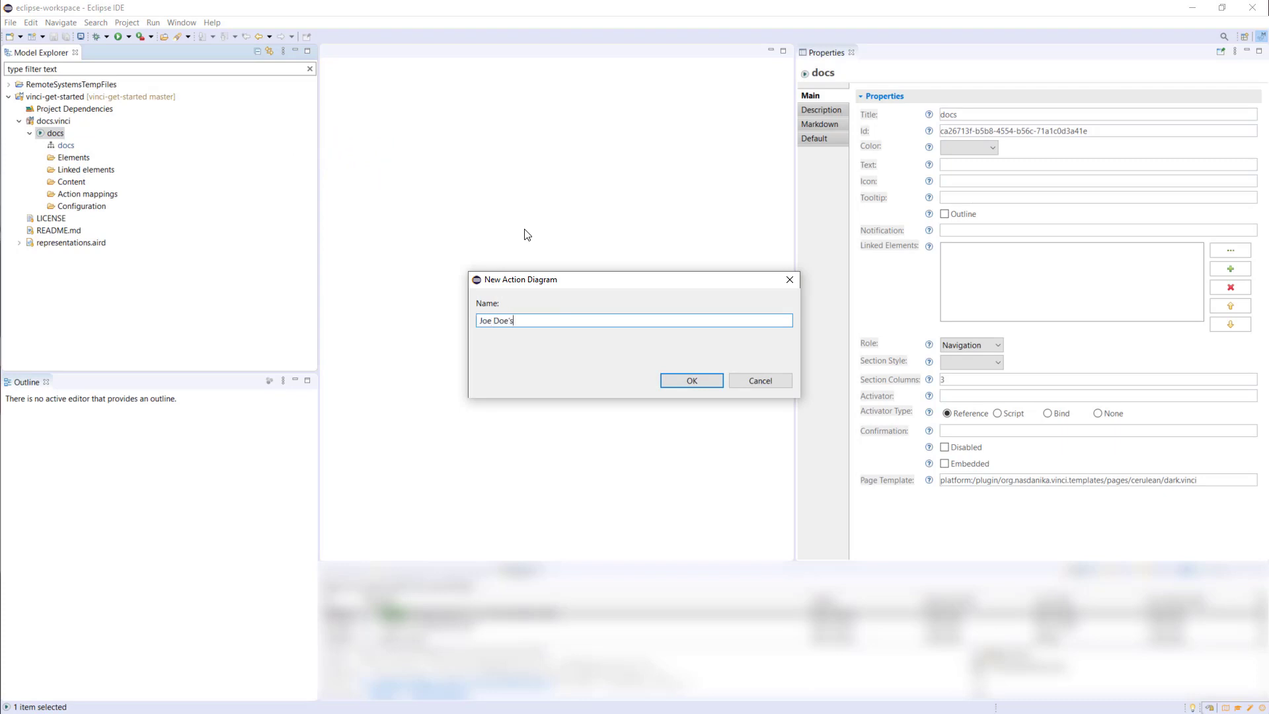
text( Resume)
key(Return)
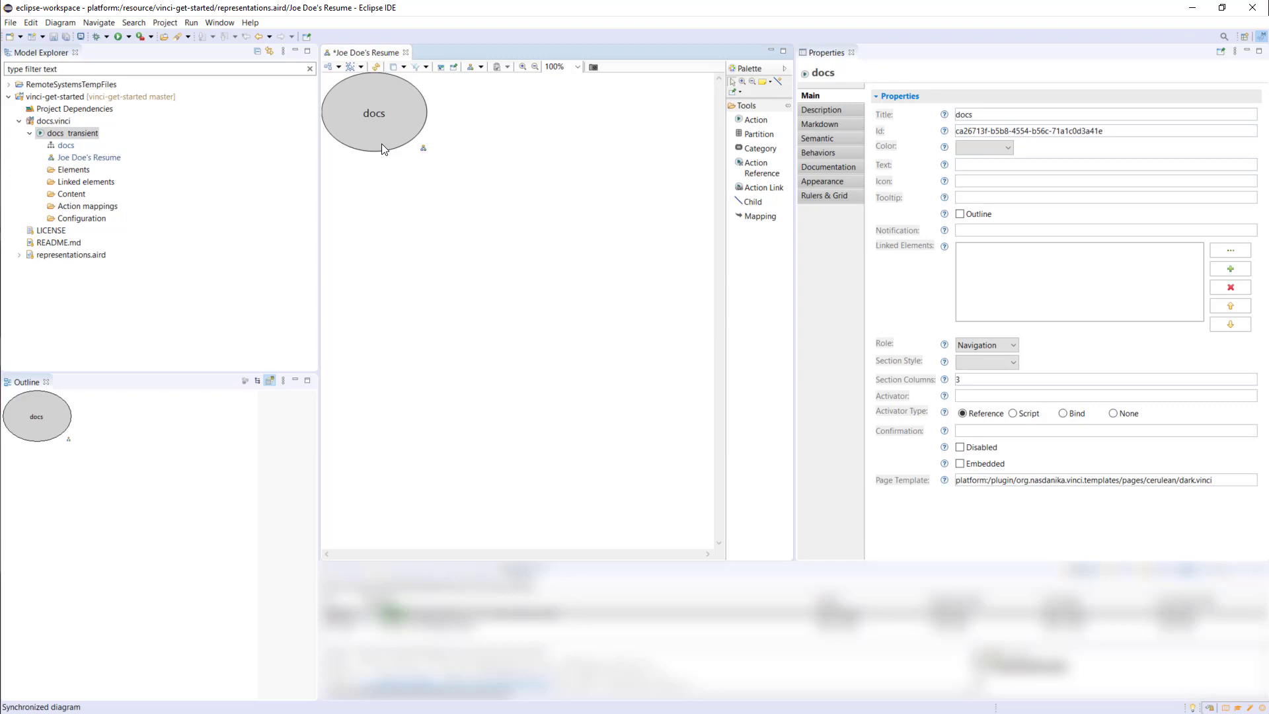
Move the docs action towards the middle of the diagram and rename it with the person's full name
click(382, 96)
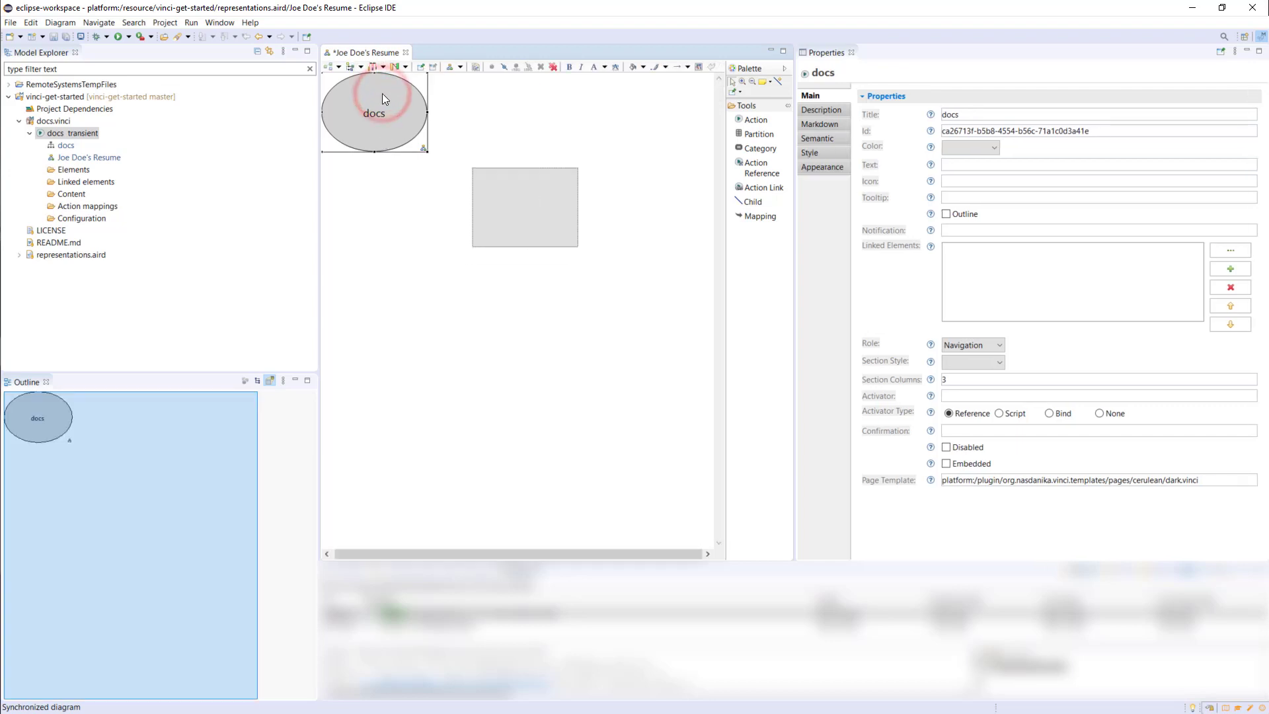
drag(382, 99, 533, 194)
key(F2)
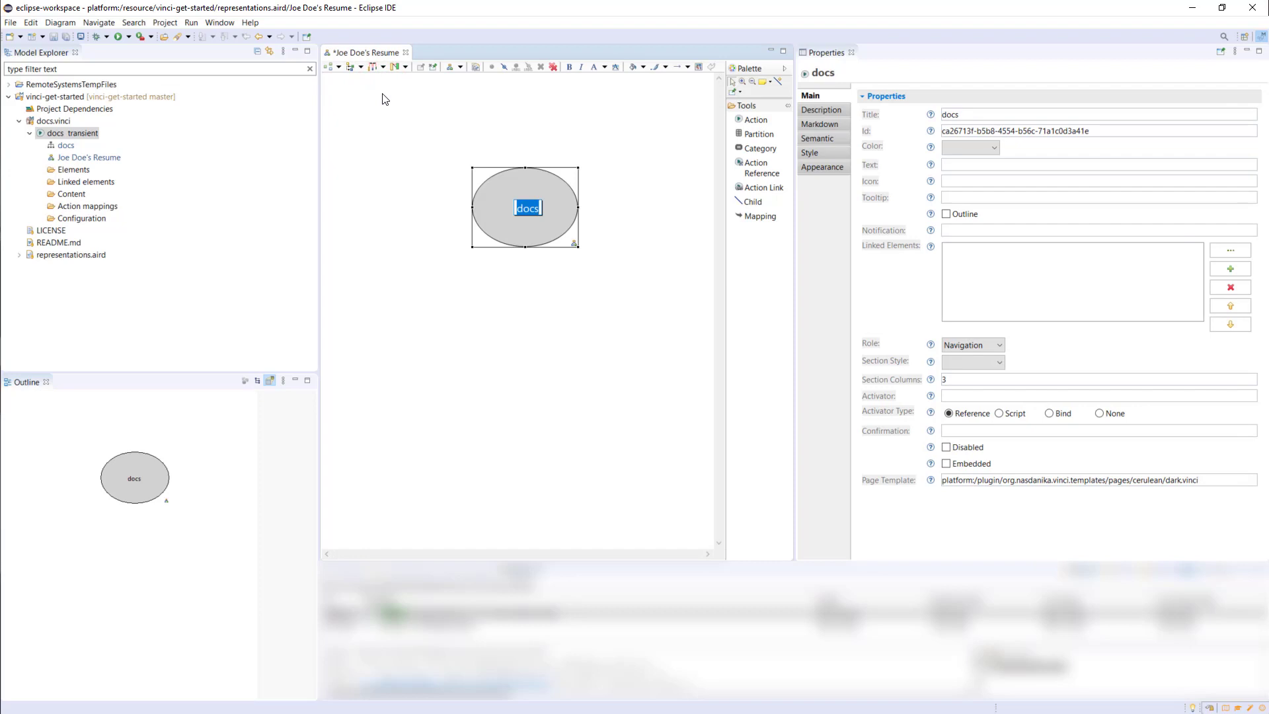
text(Joe Doe)
key(Return)
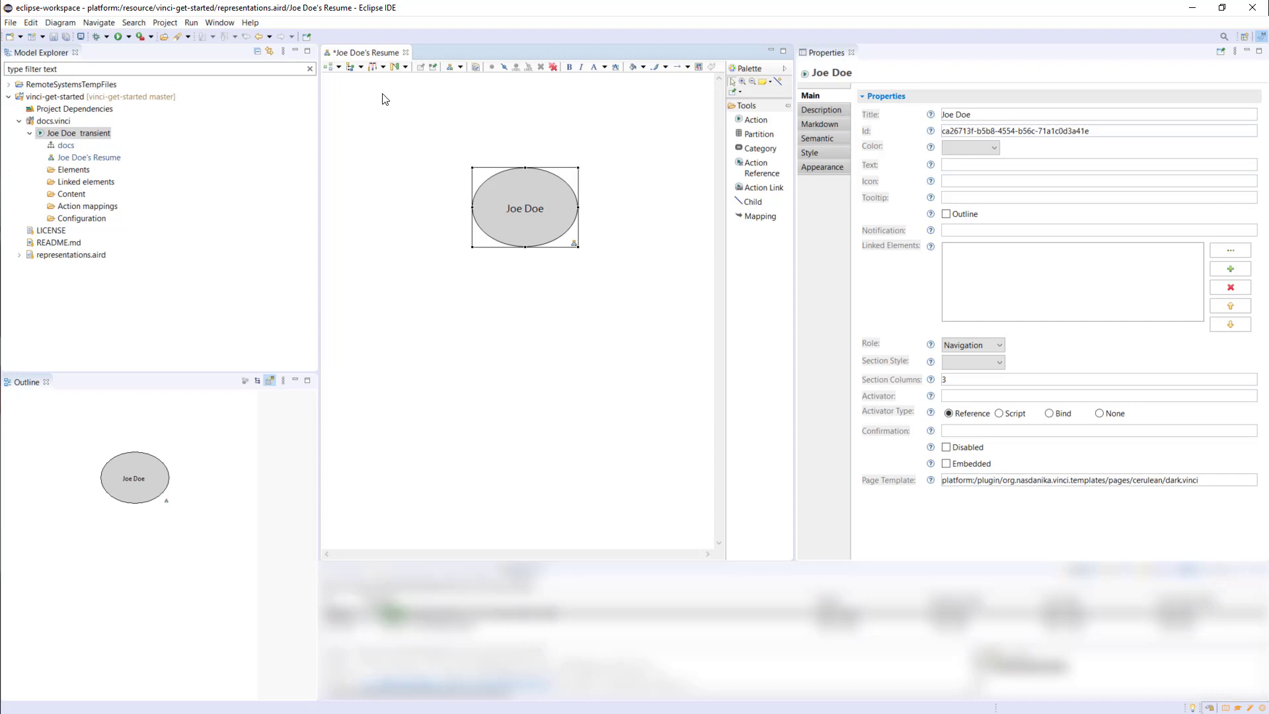
Add an action named Resume to the diagram and align it centrally beneath the root ellipse
click(750, 120)
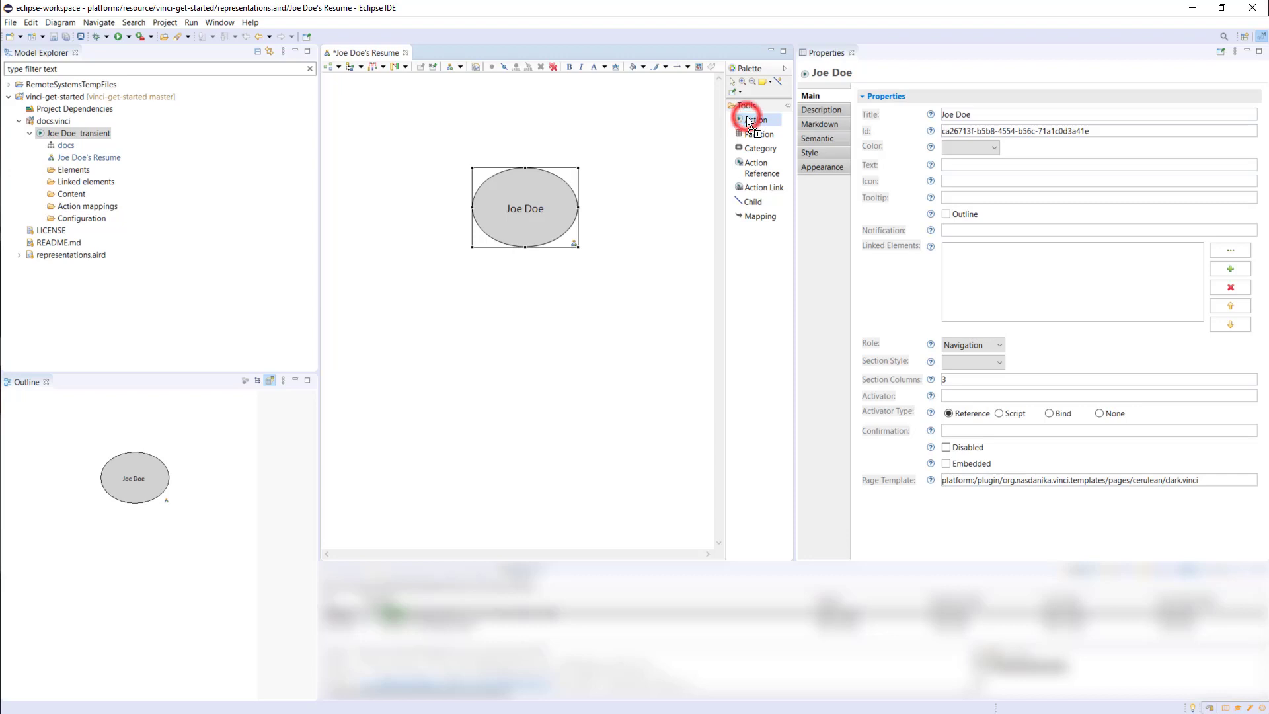
click(523, 324)
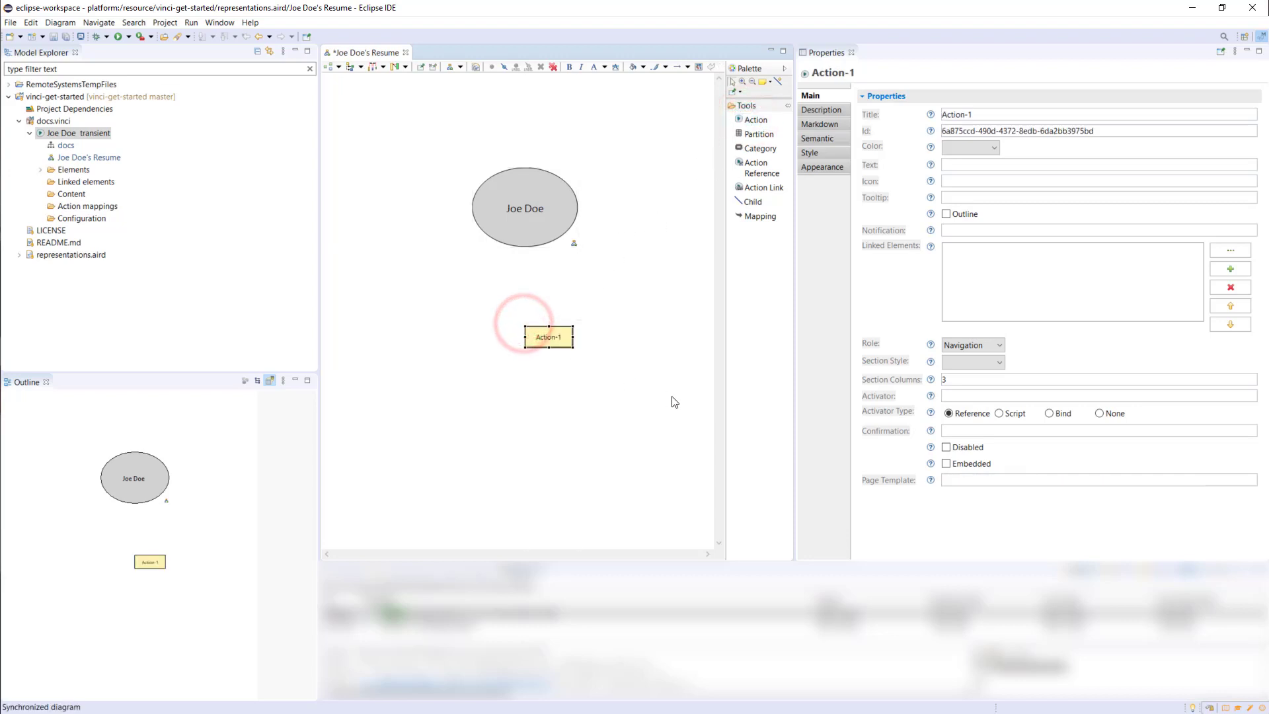
key(F2)
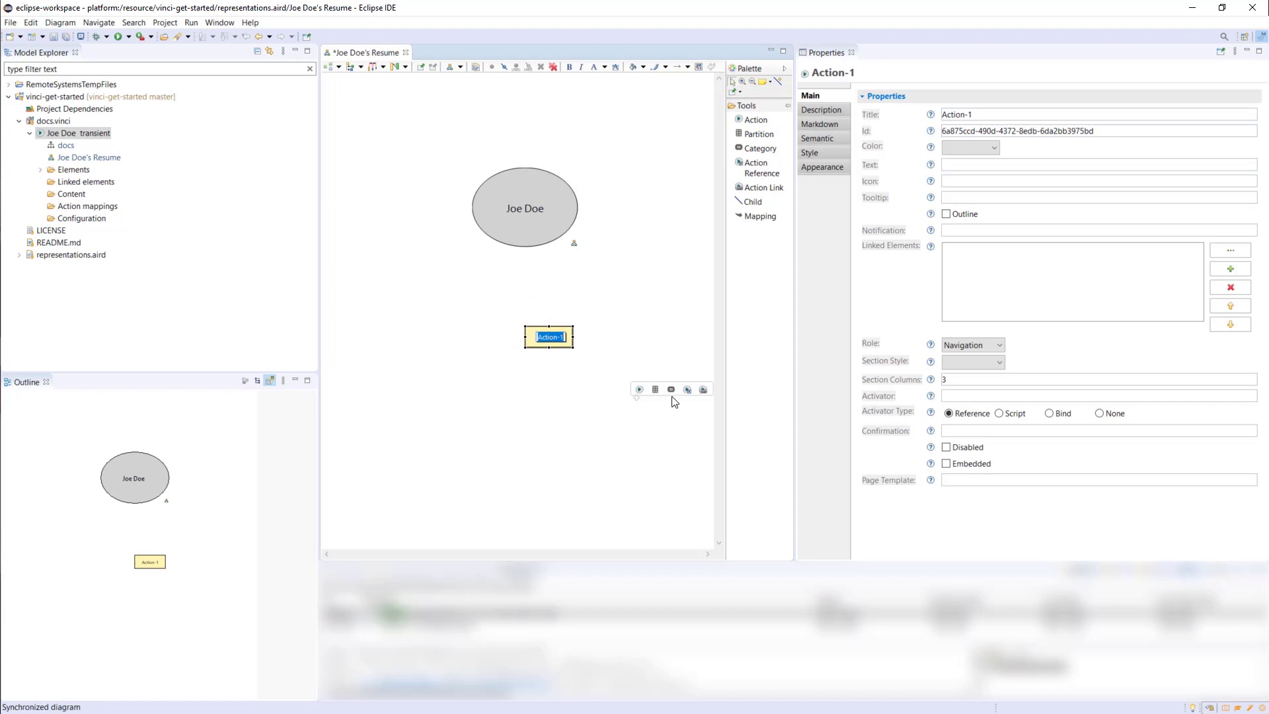
text(Resume)
key(Return)
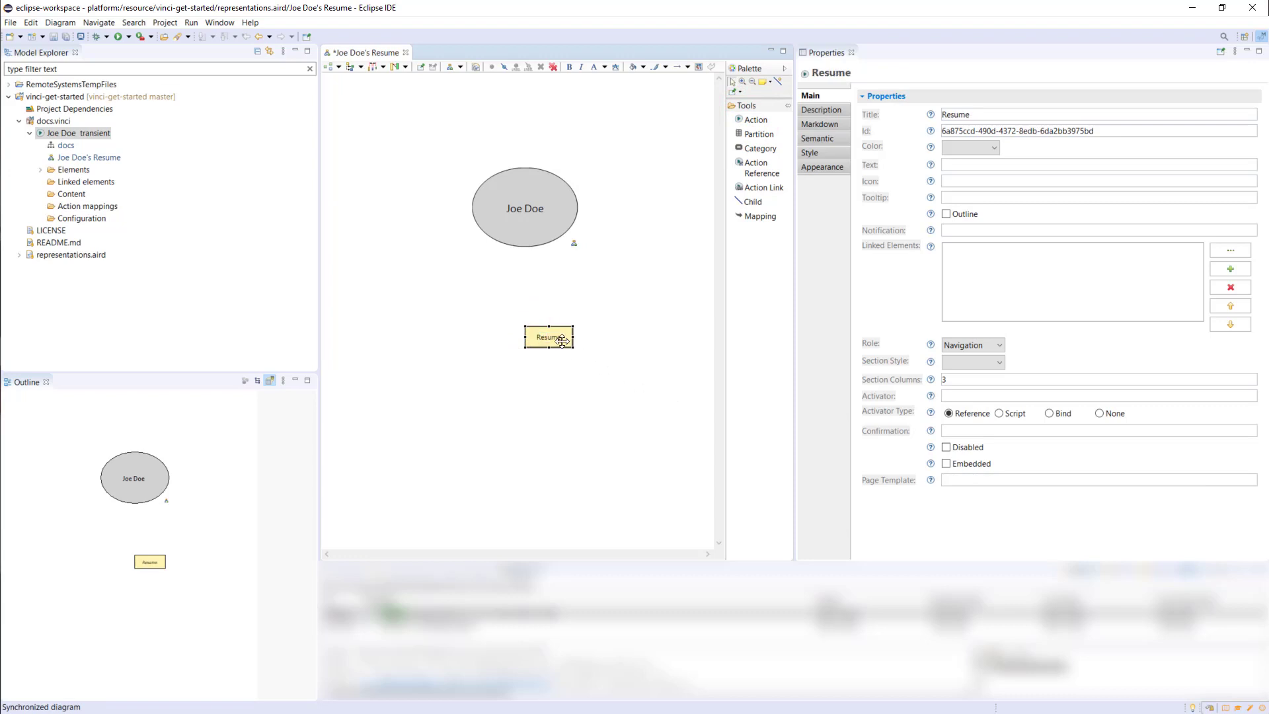
drag(562, 341, 539, 316)
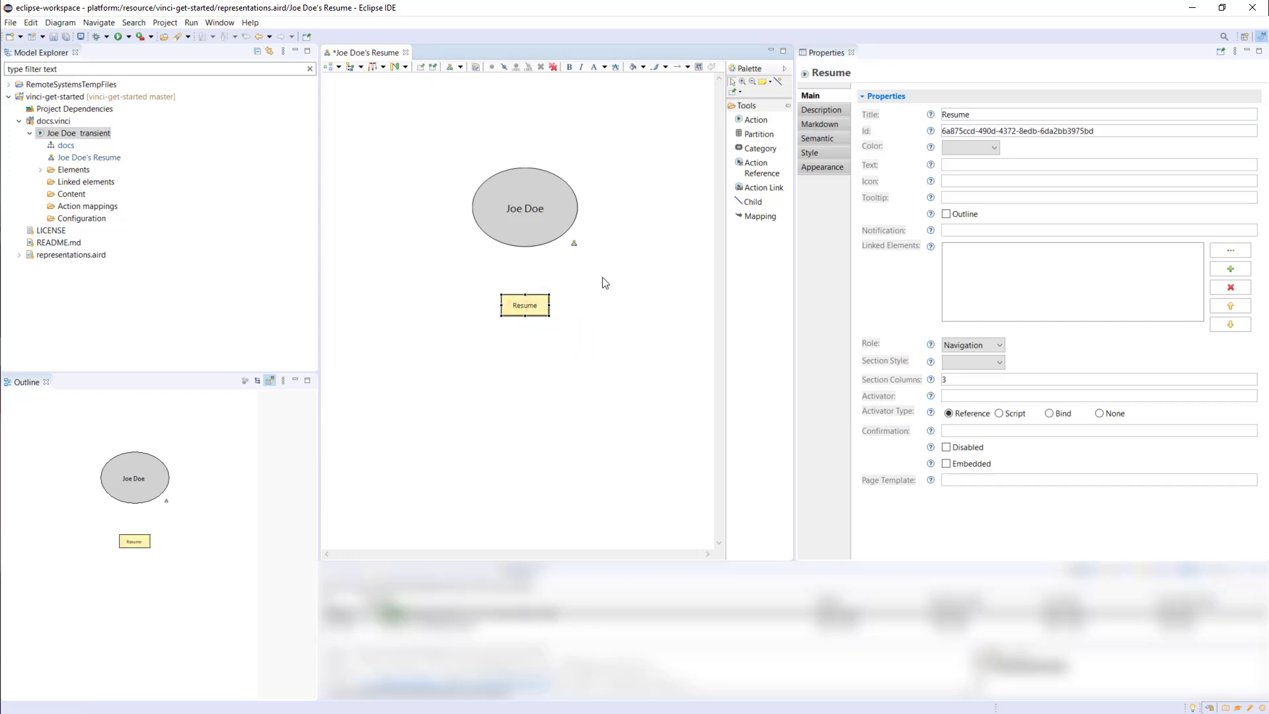
Connect the root action to the Resume action with a Child relationship
click(749, 202)
click(529, 226)
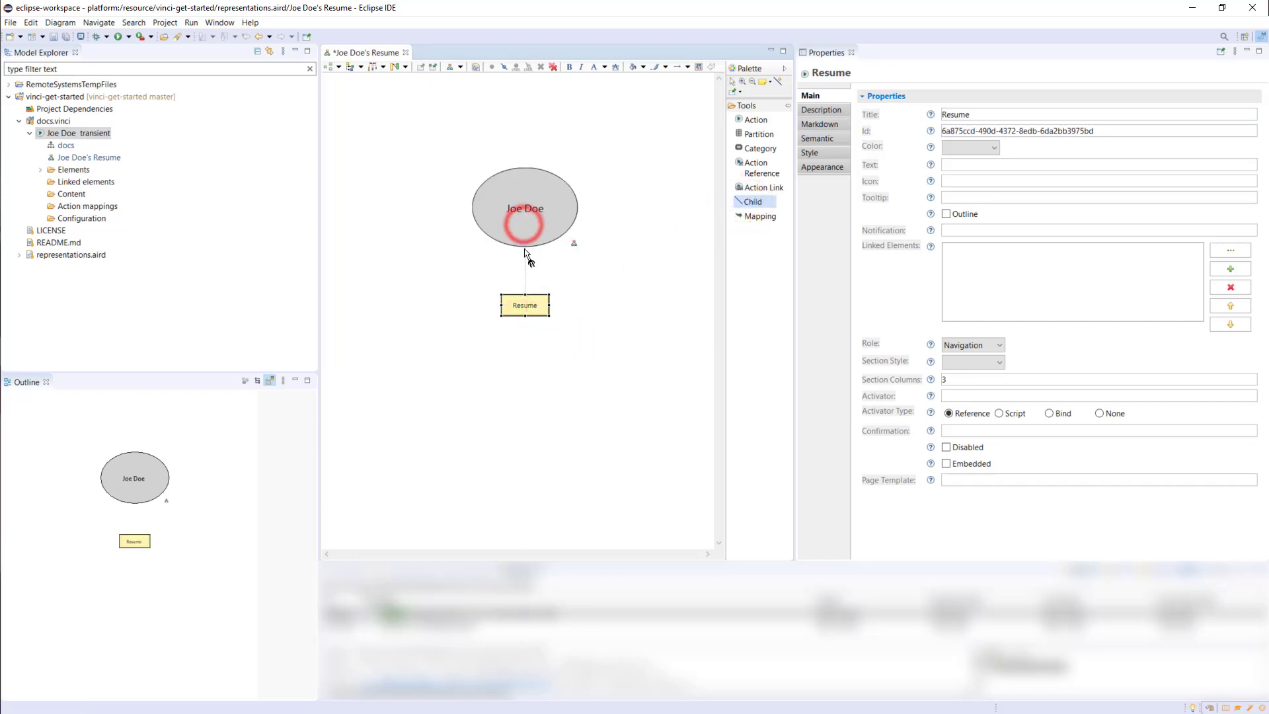
click(525, 303)
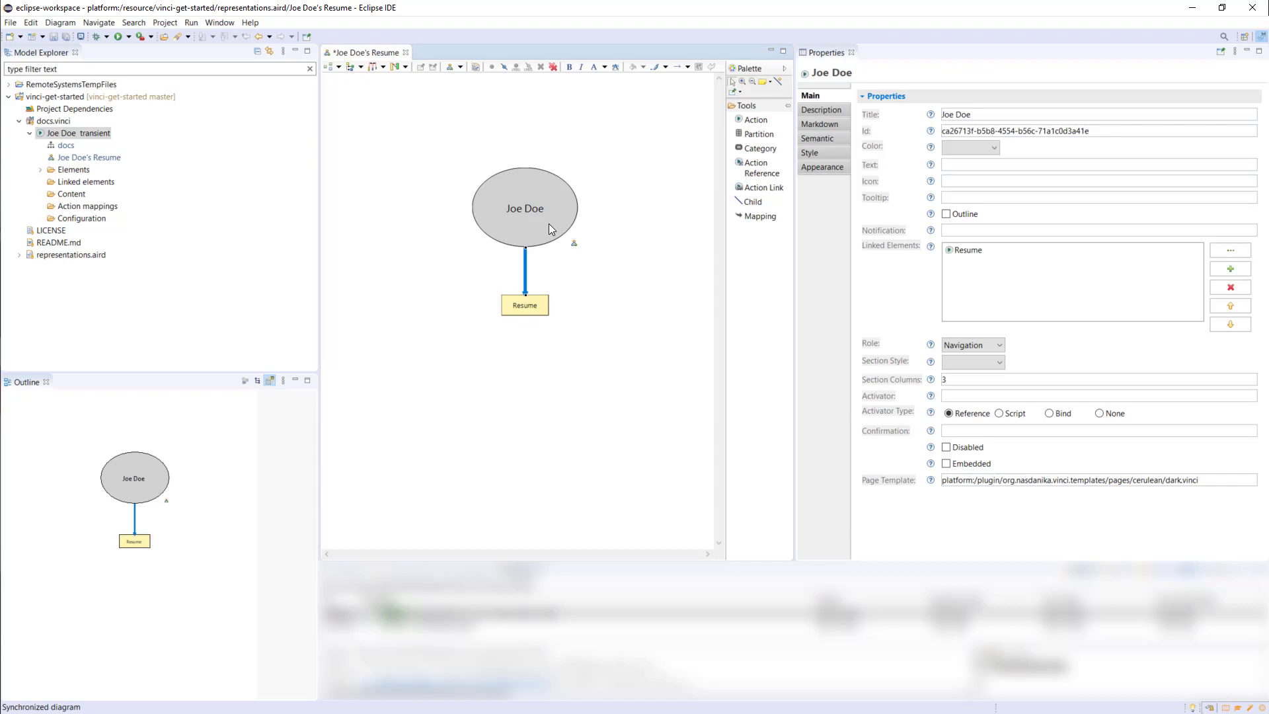
Set the root action's Text property to the person's full name
click(549, 224)
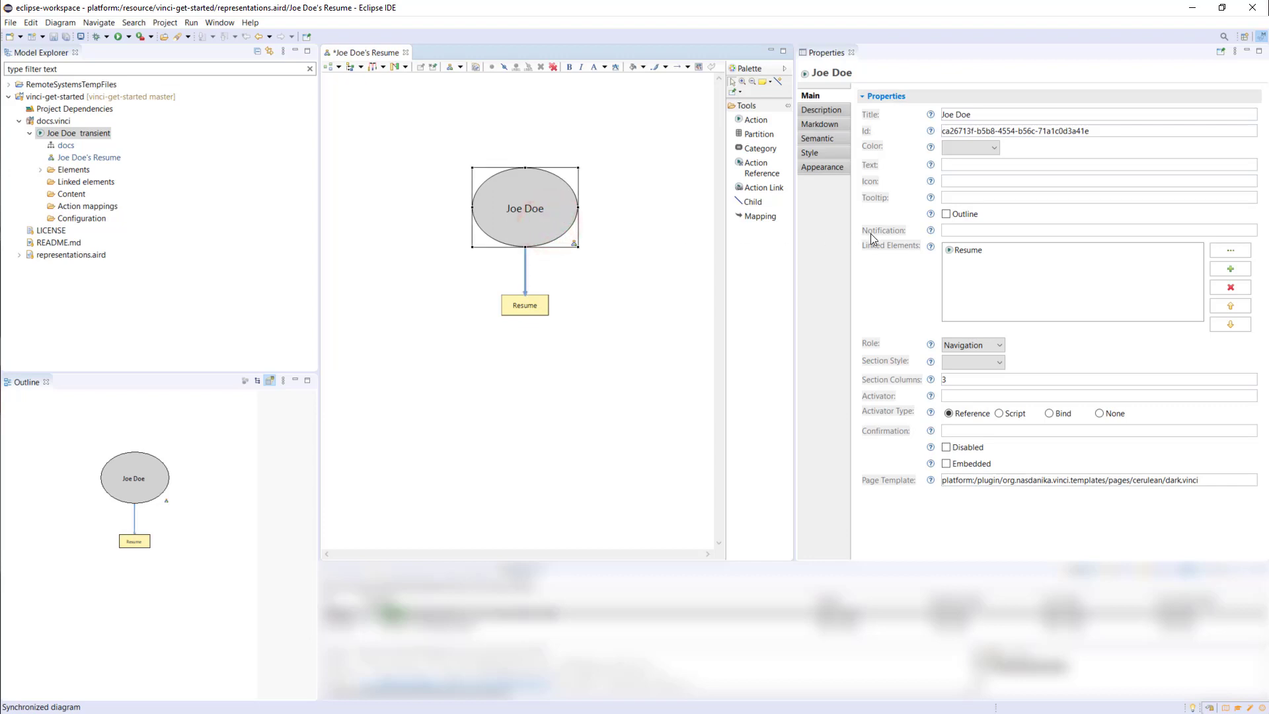
click(959, 165)
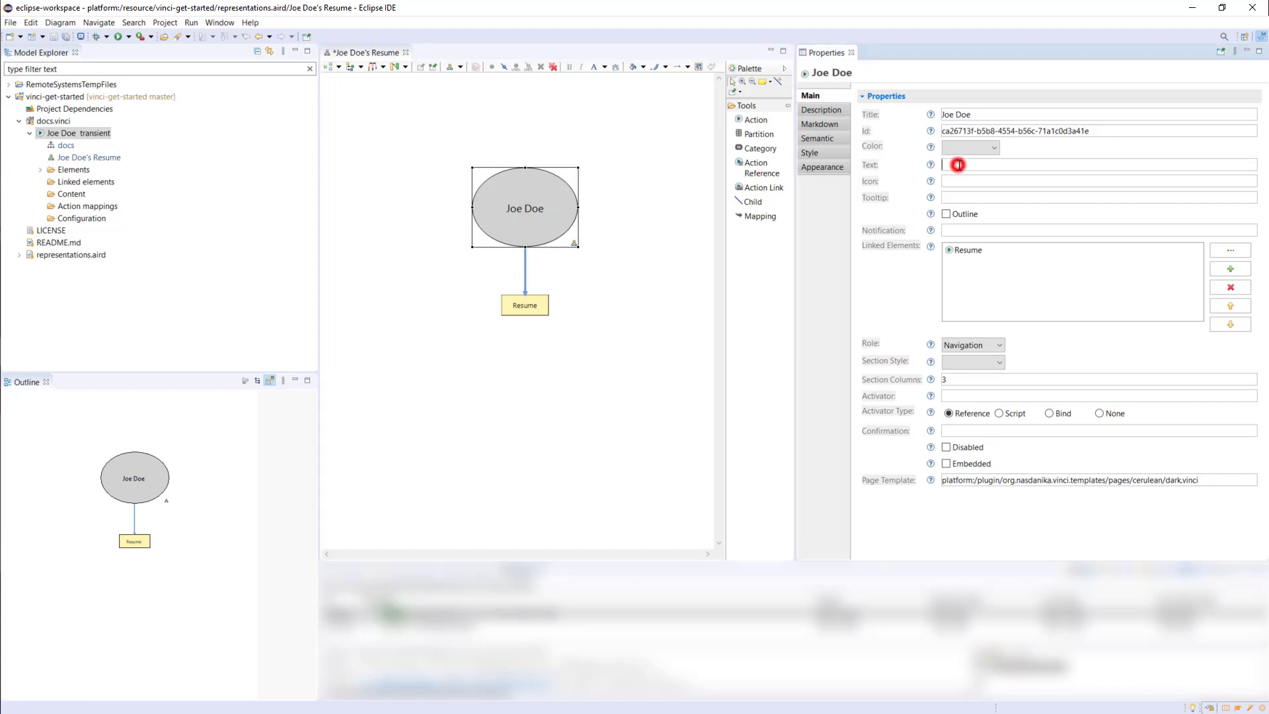
text(Joe Doe)
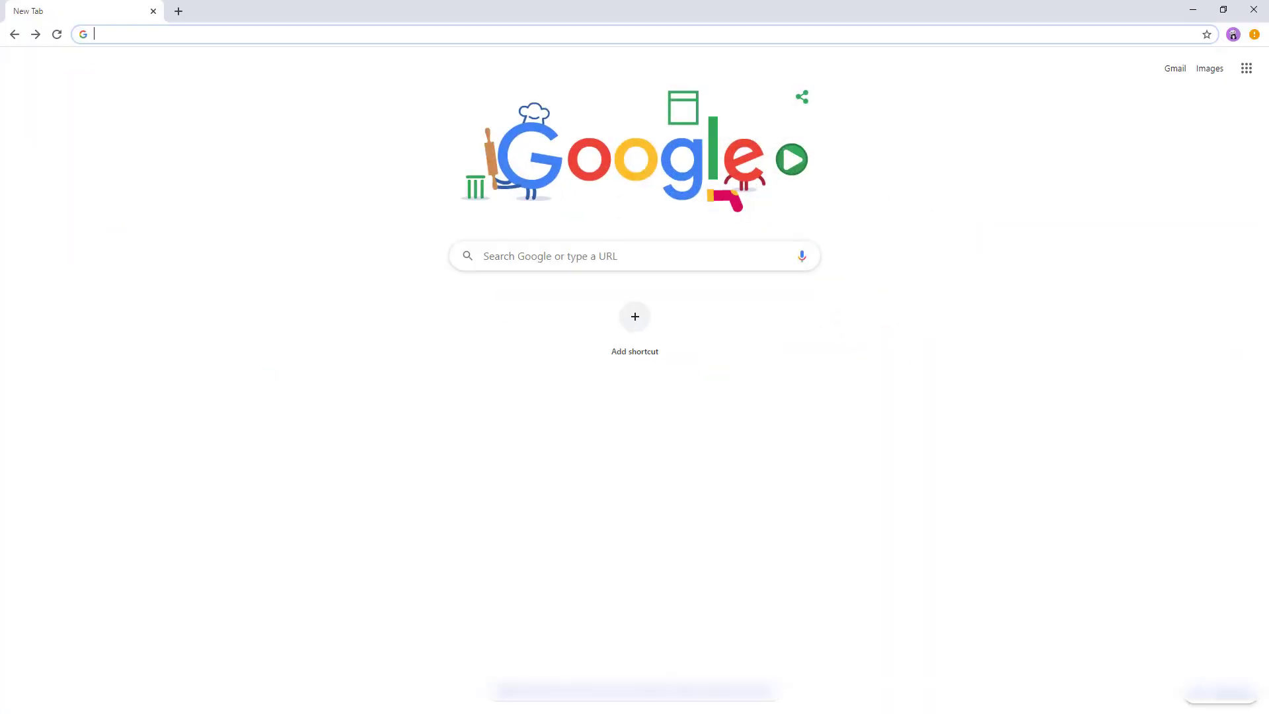
Switch to Chrome, search Google for the profile owner's GitHub page and open the github.com profile
text(gith)
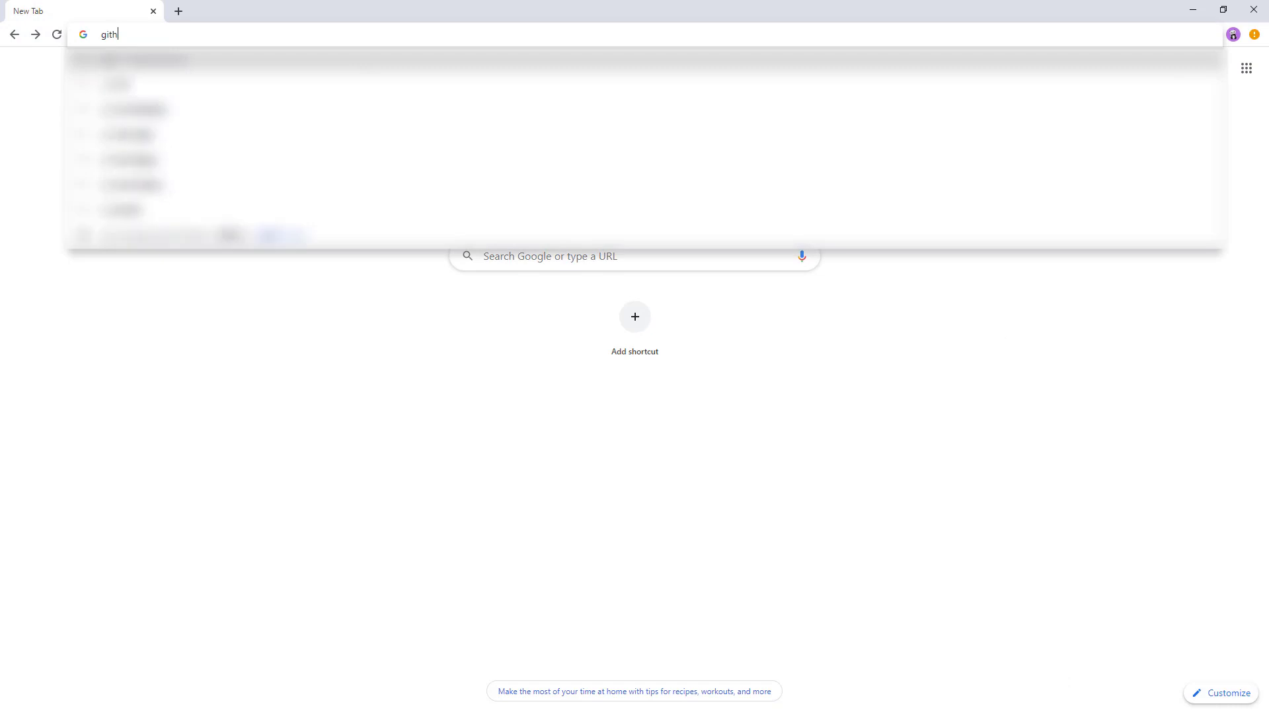
text(ub/pvla)
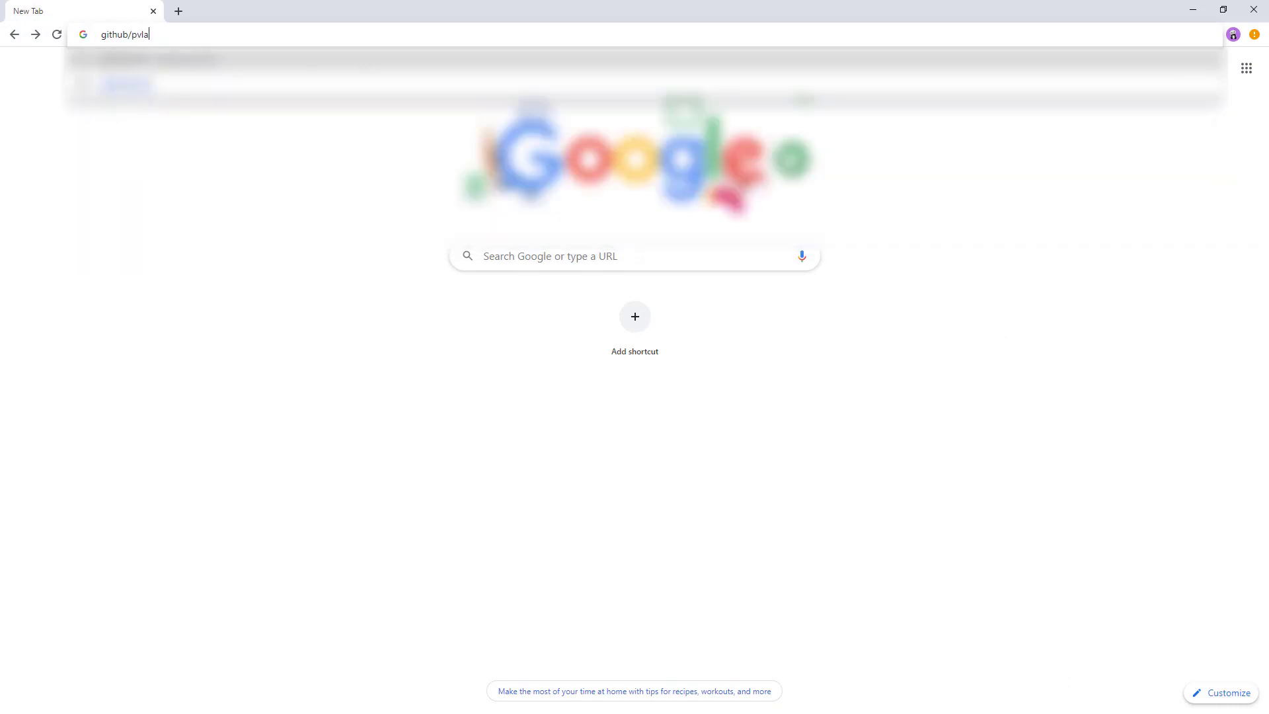
text(sov)
key(Return)
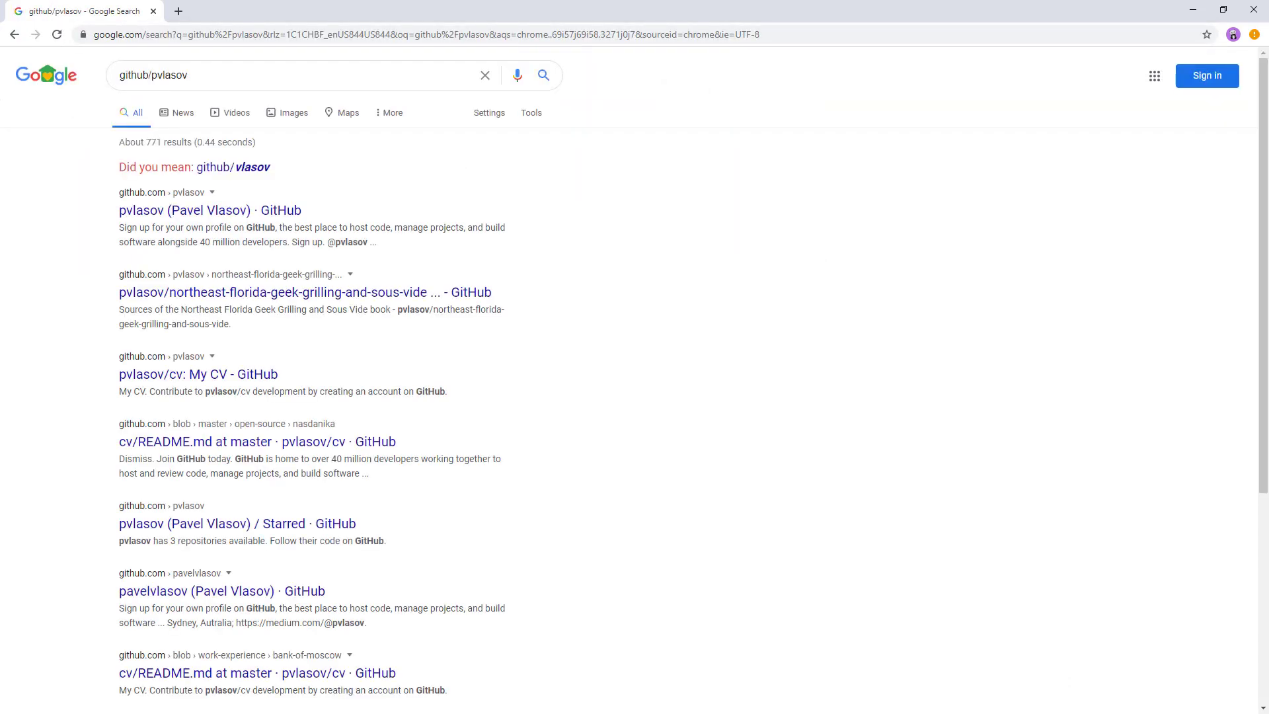
click(147, 222)
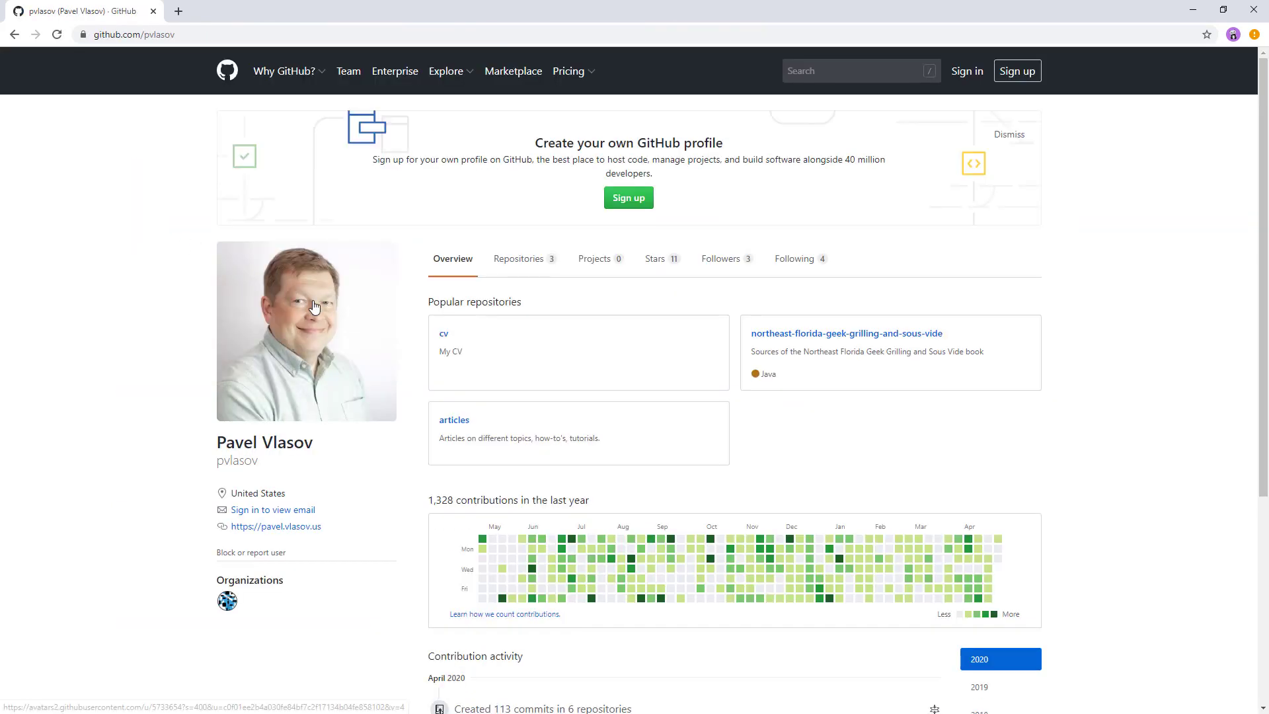
Copy the GitHub profile picture's image address and paste it as the root action's Icon in Eclipse
right_click(315, 307)
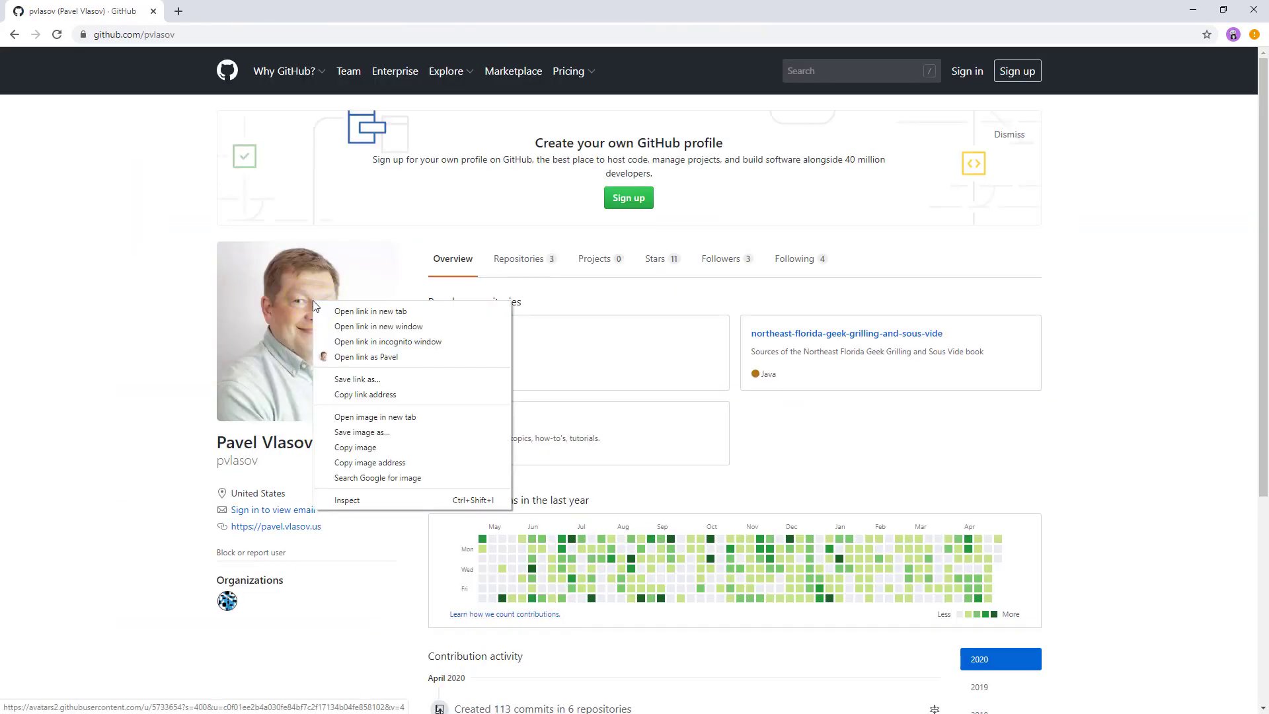
click(357, 463)
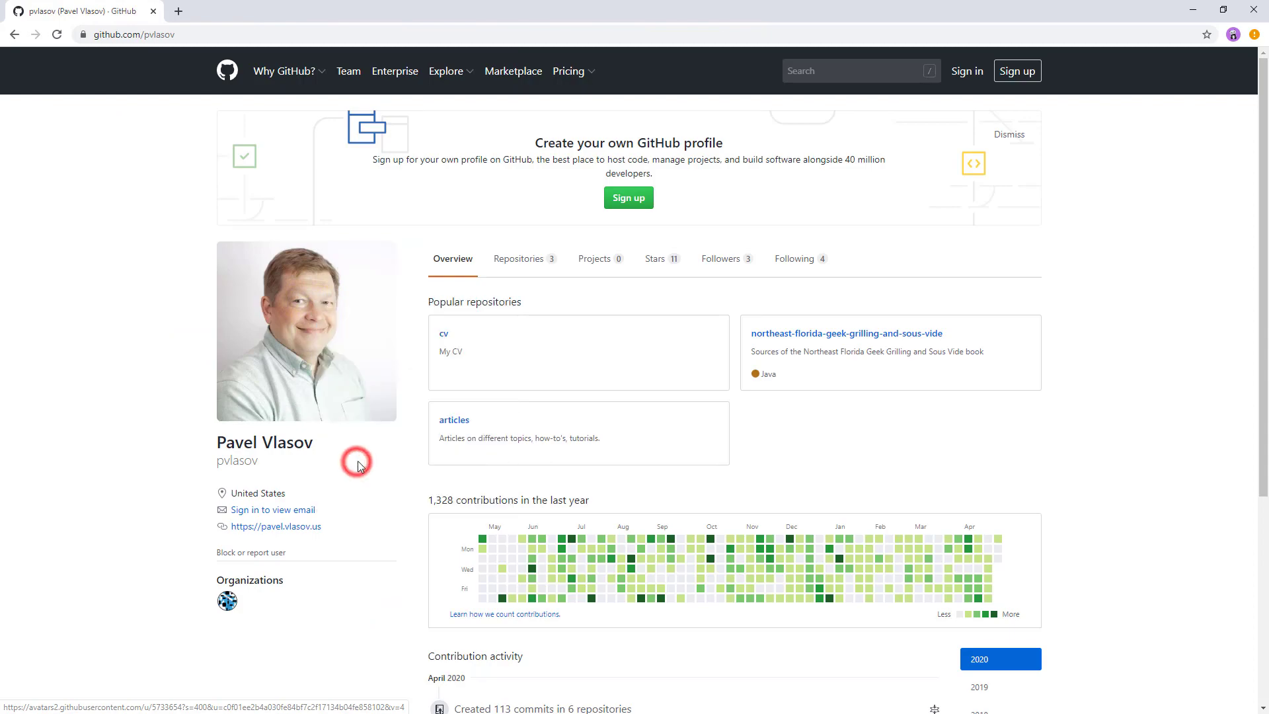
key(alt+Tab)
click(961, 181)
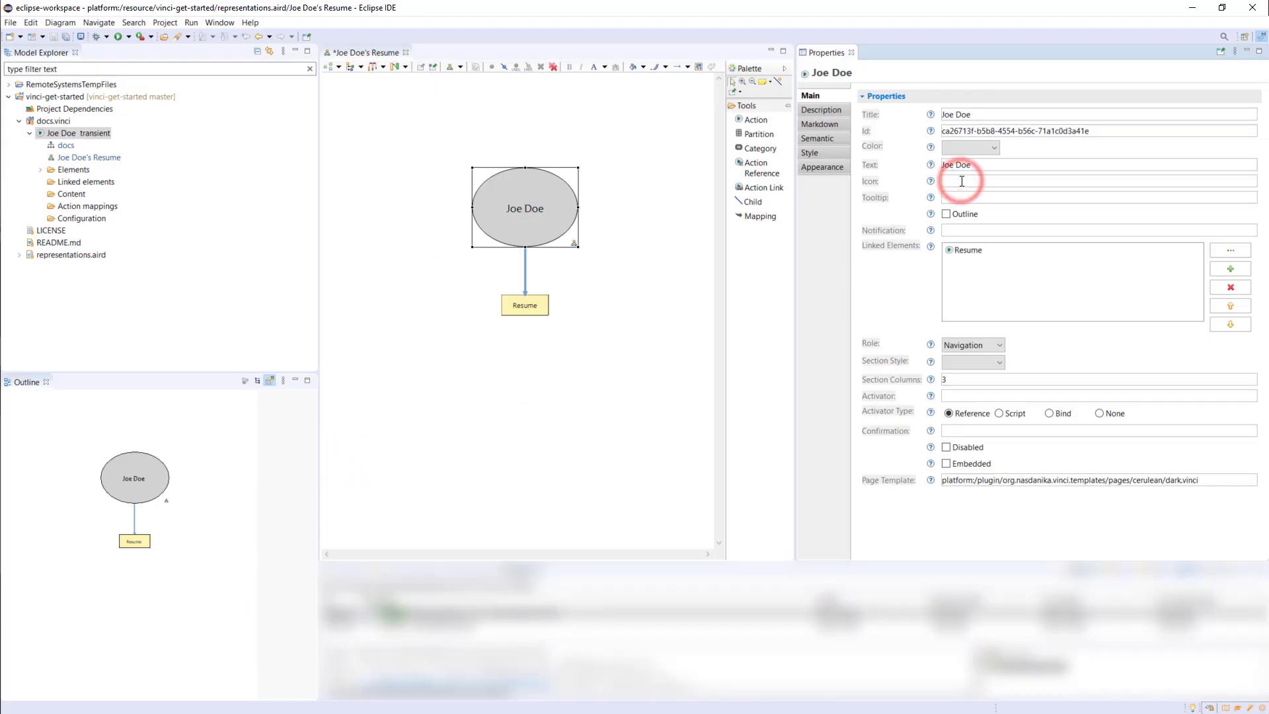
text(https://avatars.githubusercontent.com/u/5733654?s=460&u=c0f01ee2b4a030fe84bf7c2f17134b04fe858102&v=4)
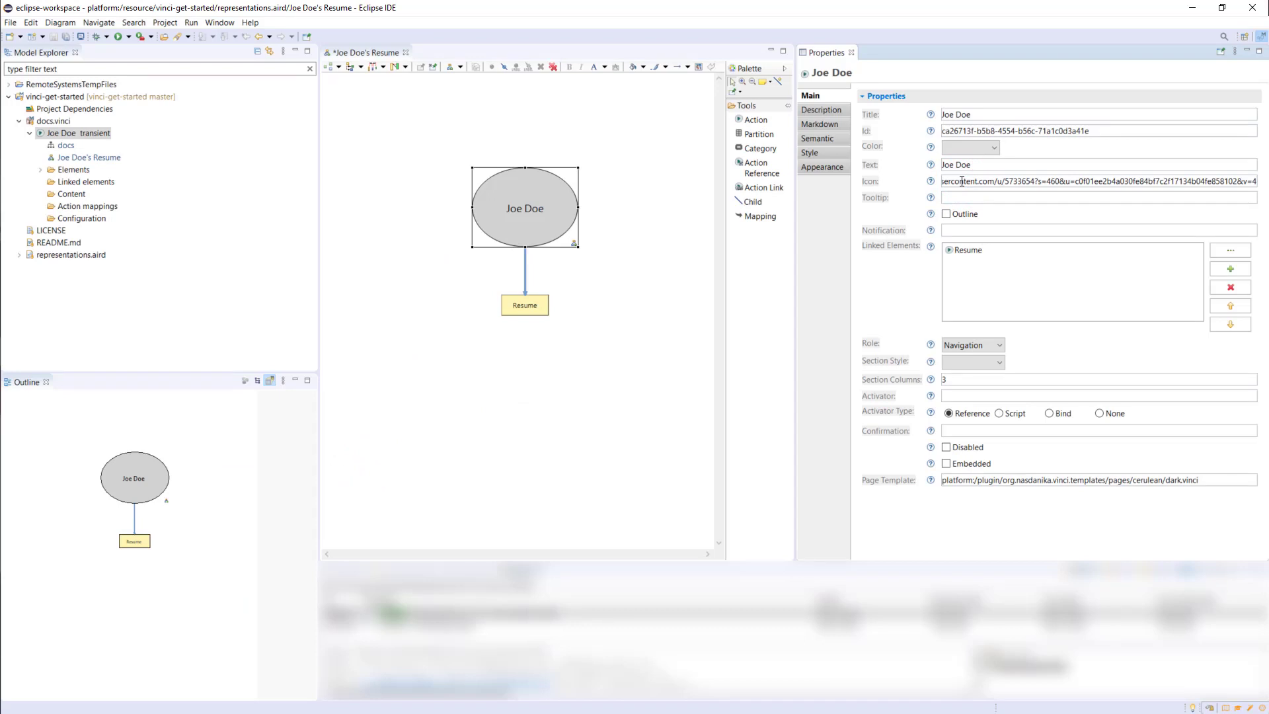
click(969, 195)
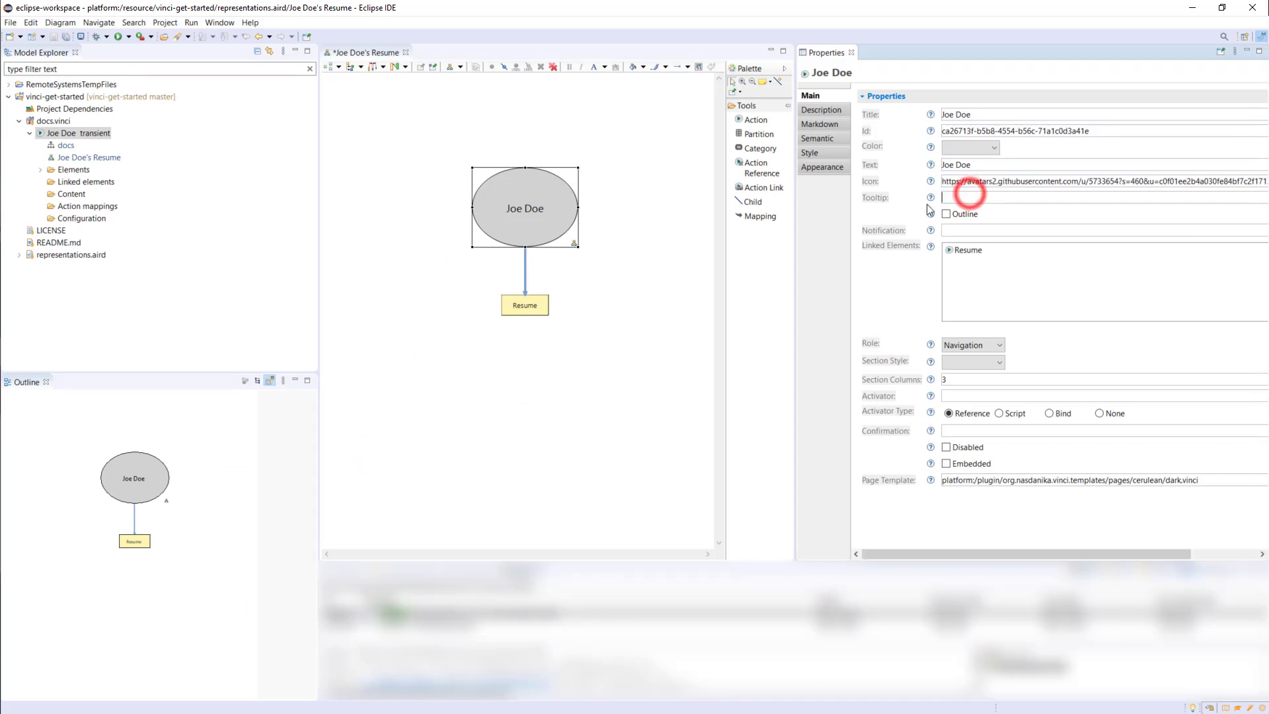
Set the Resume action's Text property to "Resume" and start editing its Icon
click(535, 306)
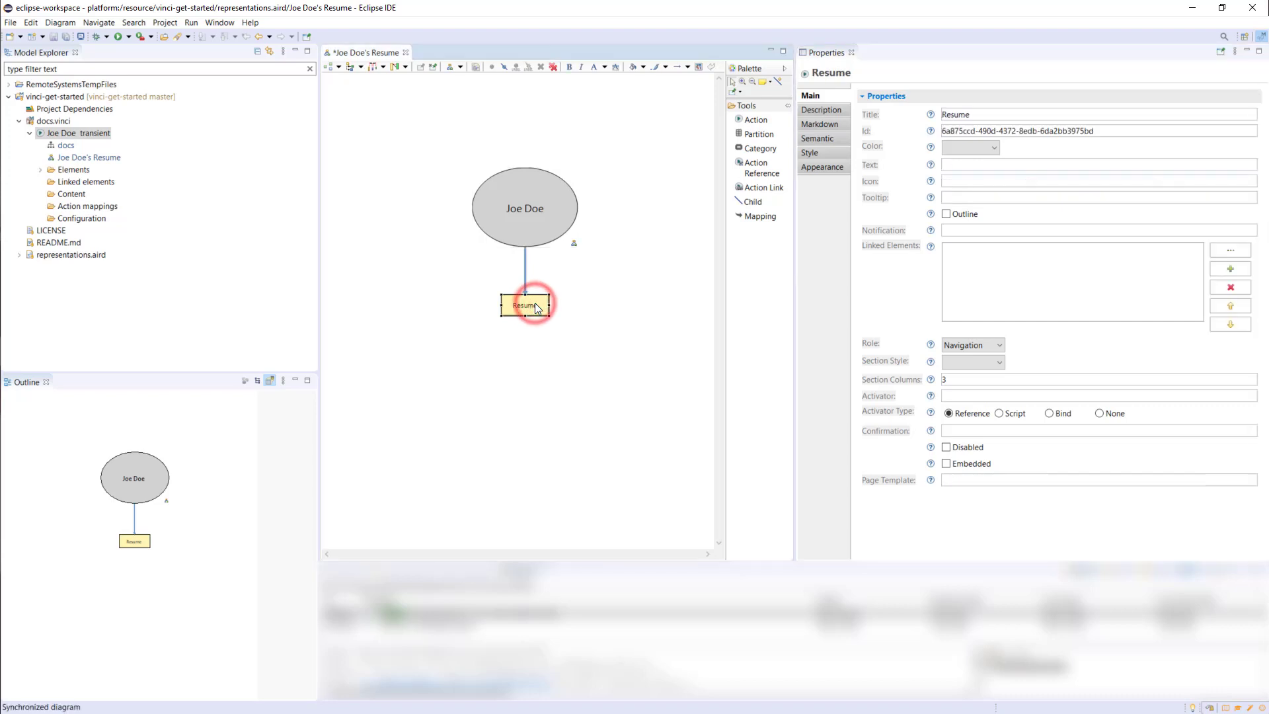
click(947, 165)
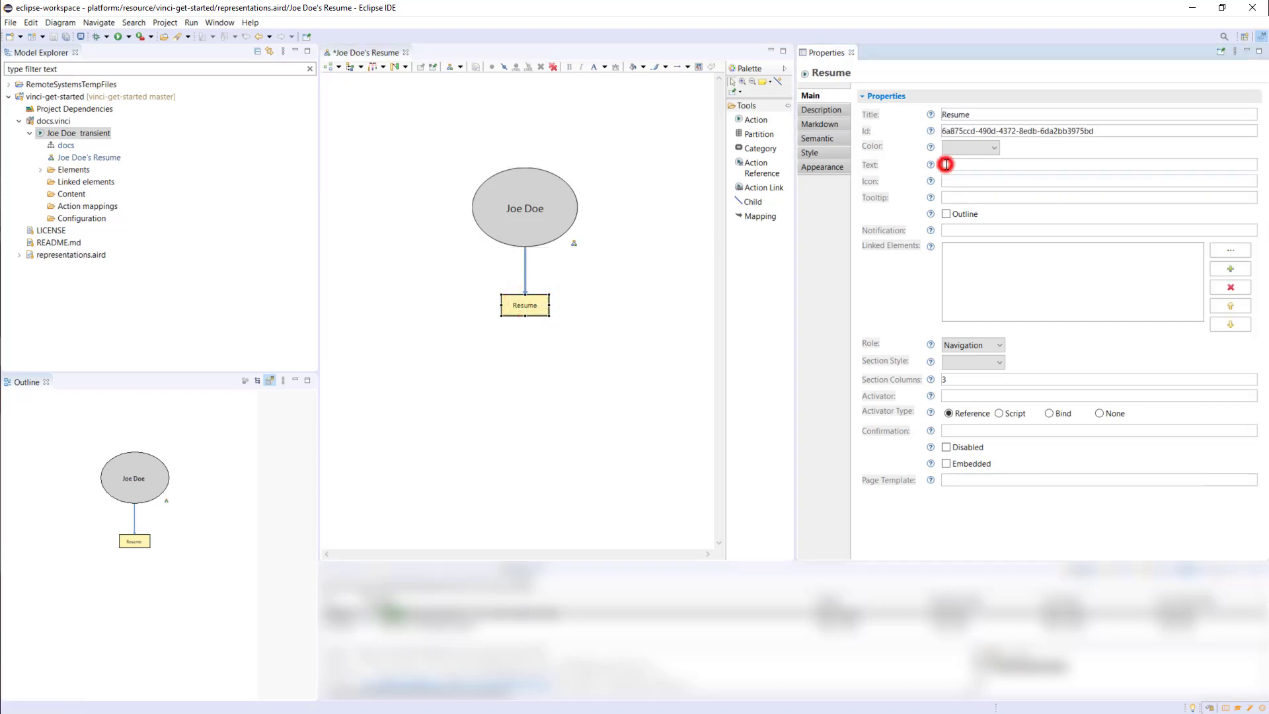
text(Resume)
click(957, 179)
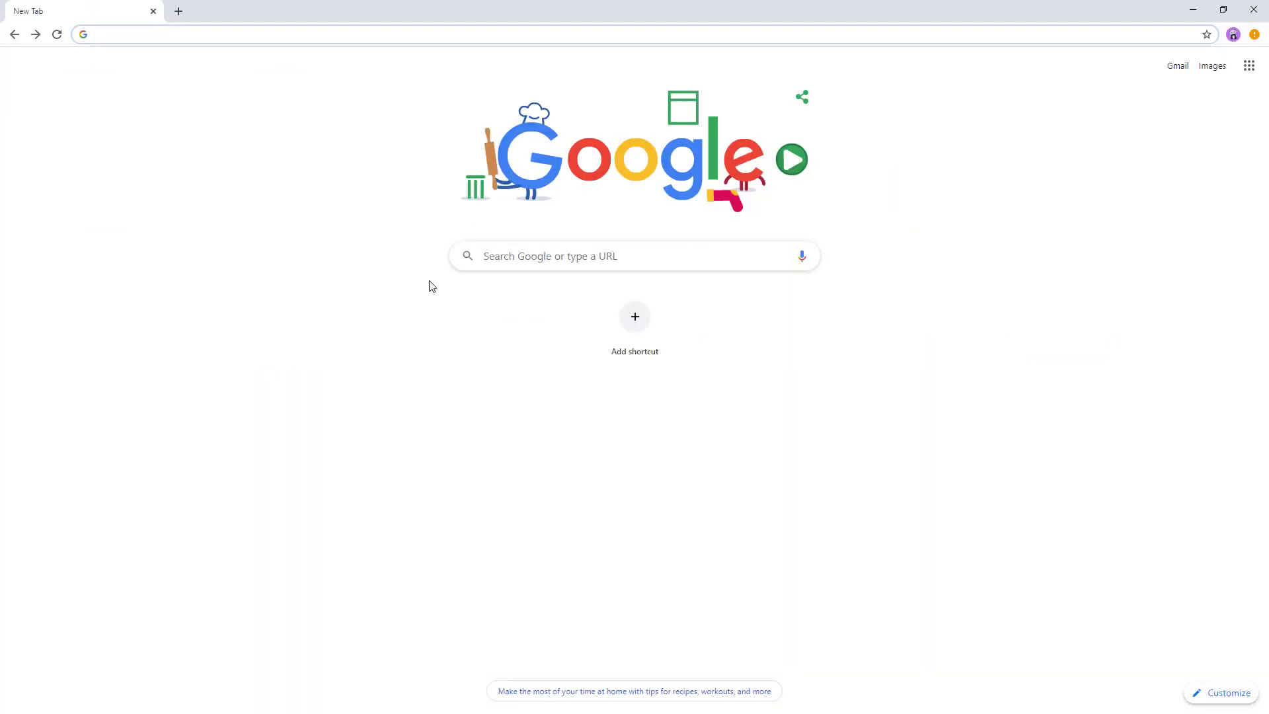
Switch to Chrome, search Google for "line awesome" and open the Icons8 Line Awesome site
text(line a)
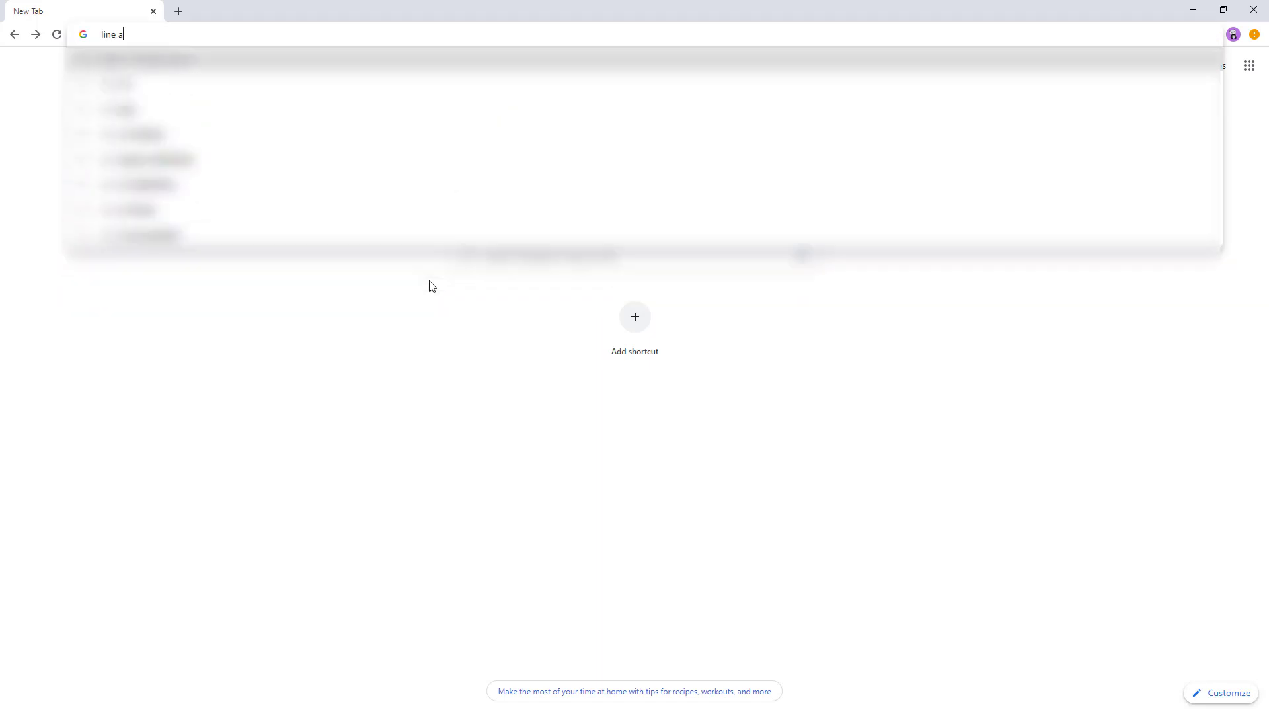
text(wesome)
key(Return)
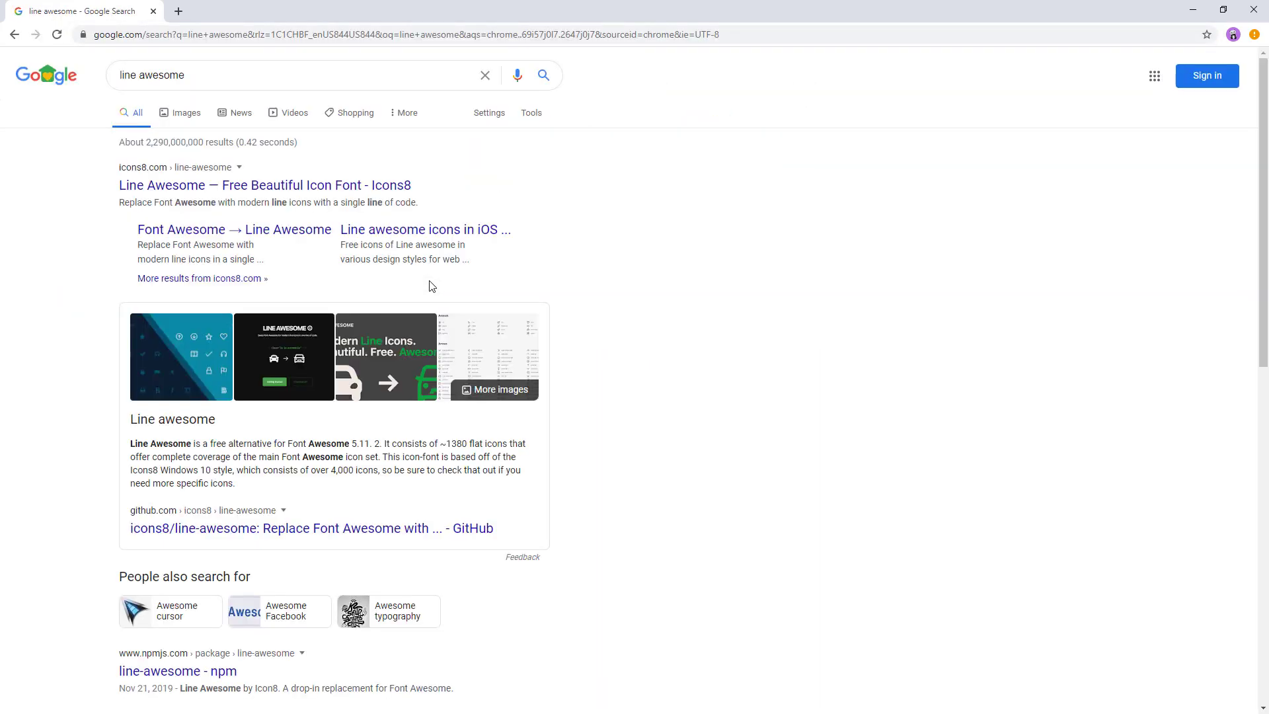
click(240, 187)
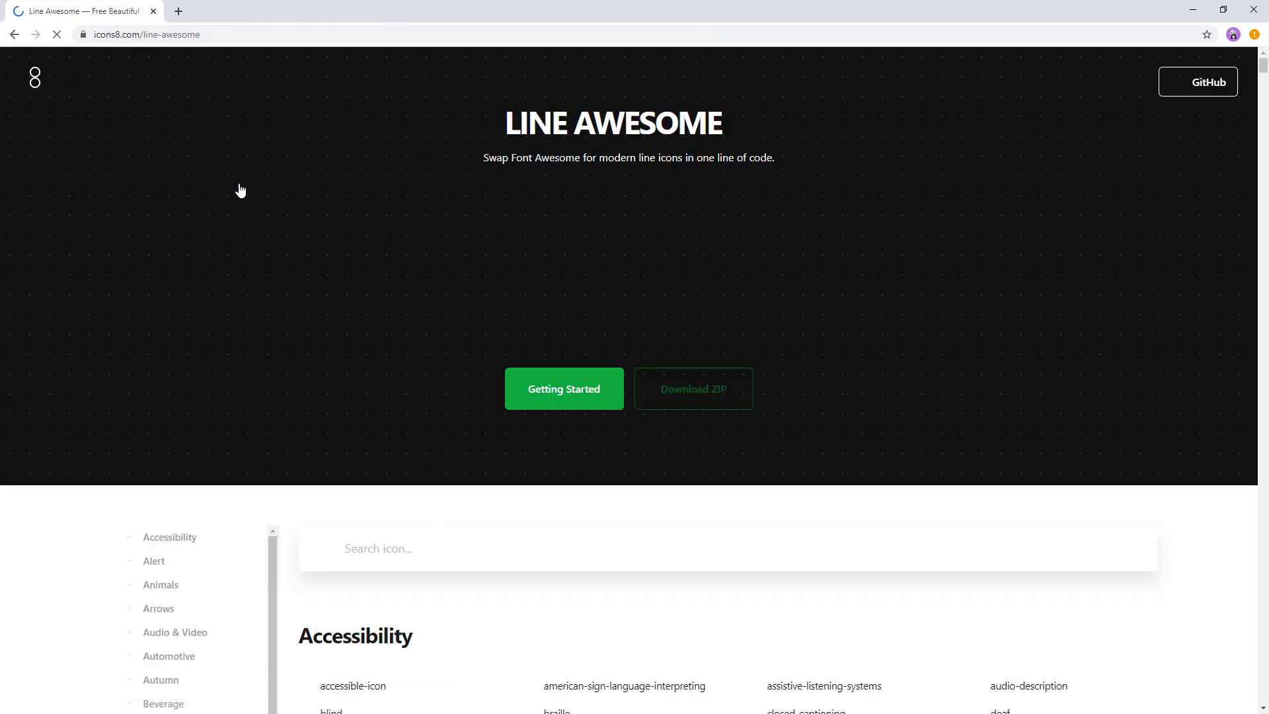
Search the Line Awesome icons for "file" and open the details of the file-alt icon
click(417, 550)
text(file)
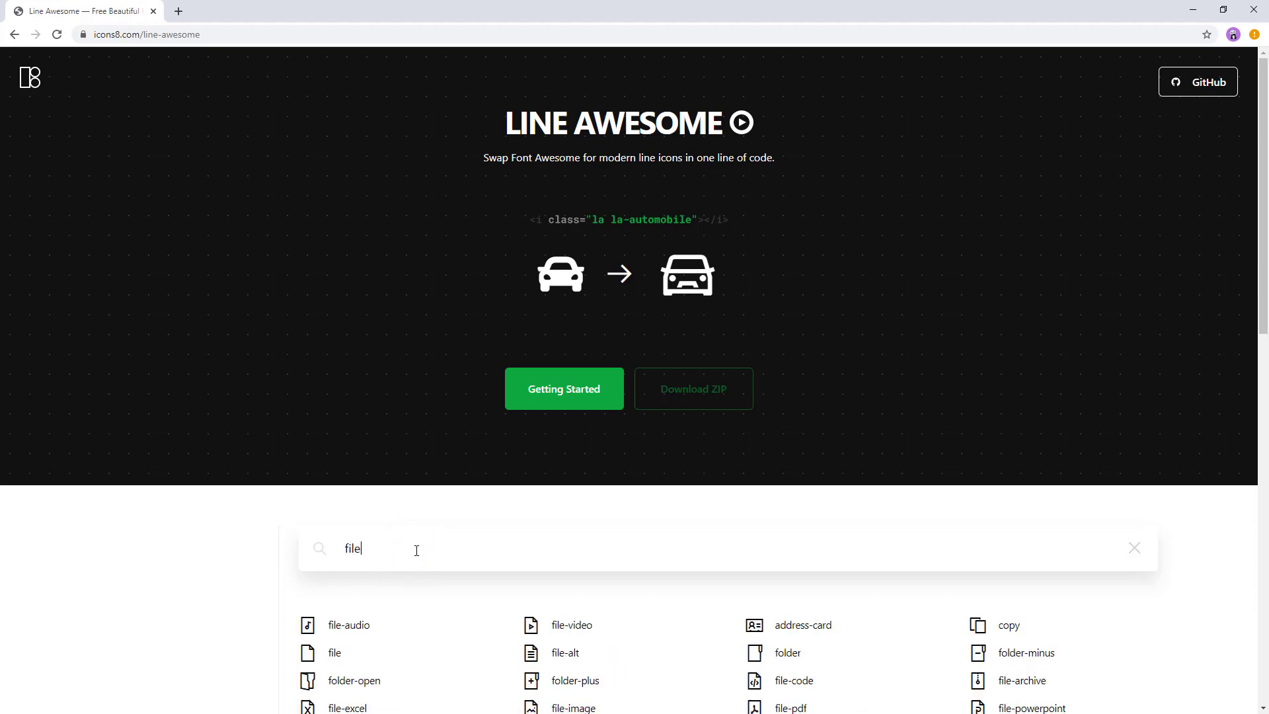
scroll(416, 550, down, 3)
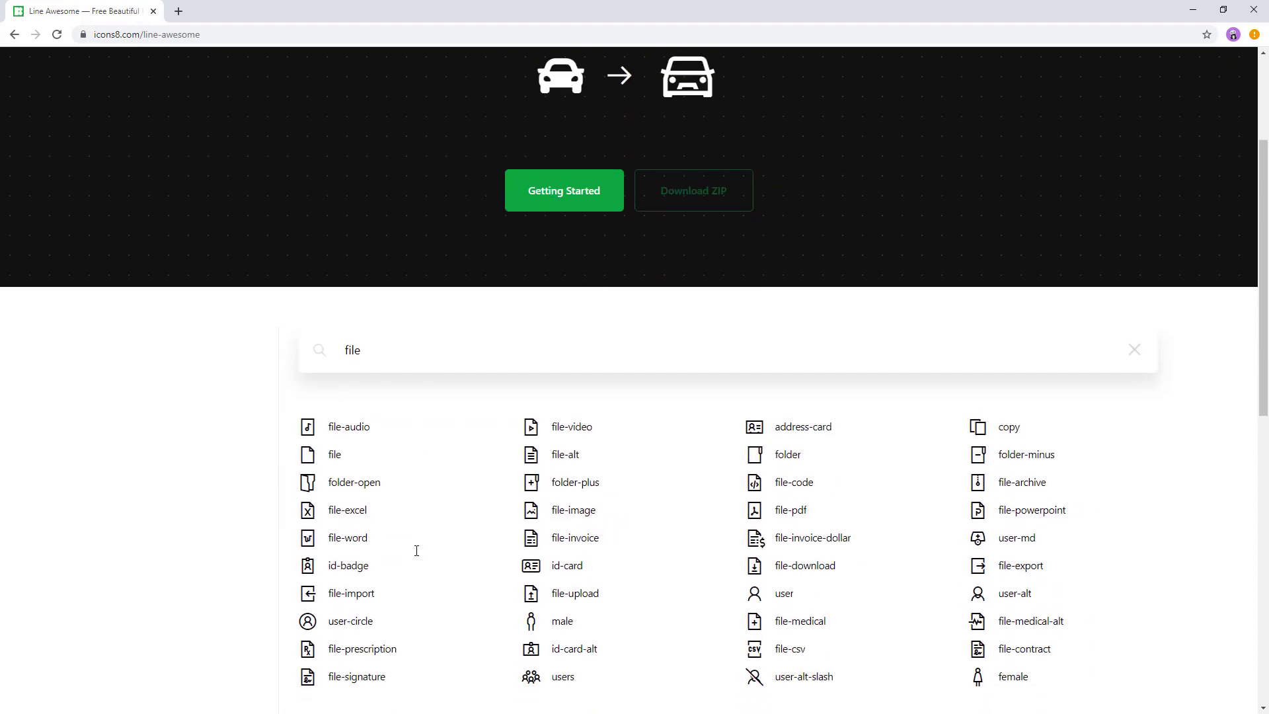
click(513, 456)
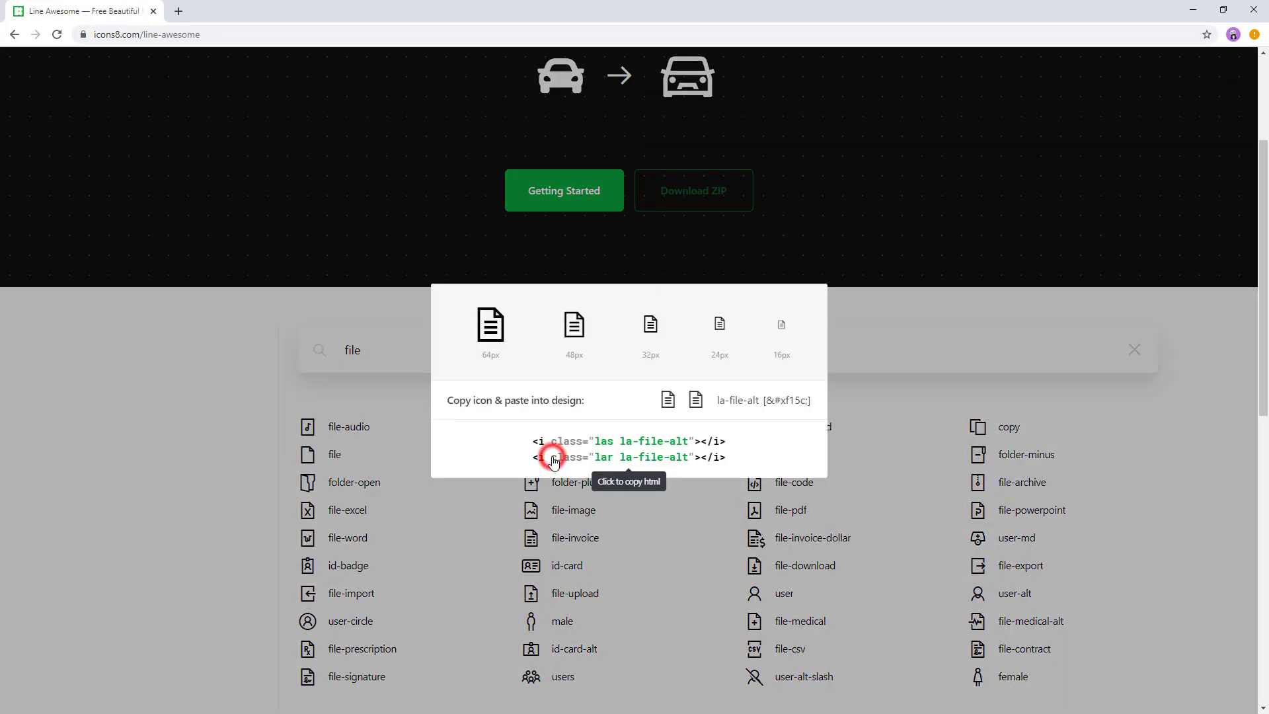
Copy the file-alt icon's HTML code, switch to Eclipse and set the Resume action's Icon to "las la-file-alt" from it
click(609, 446)
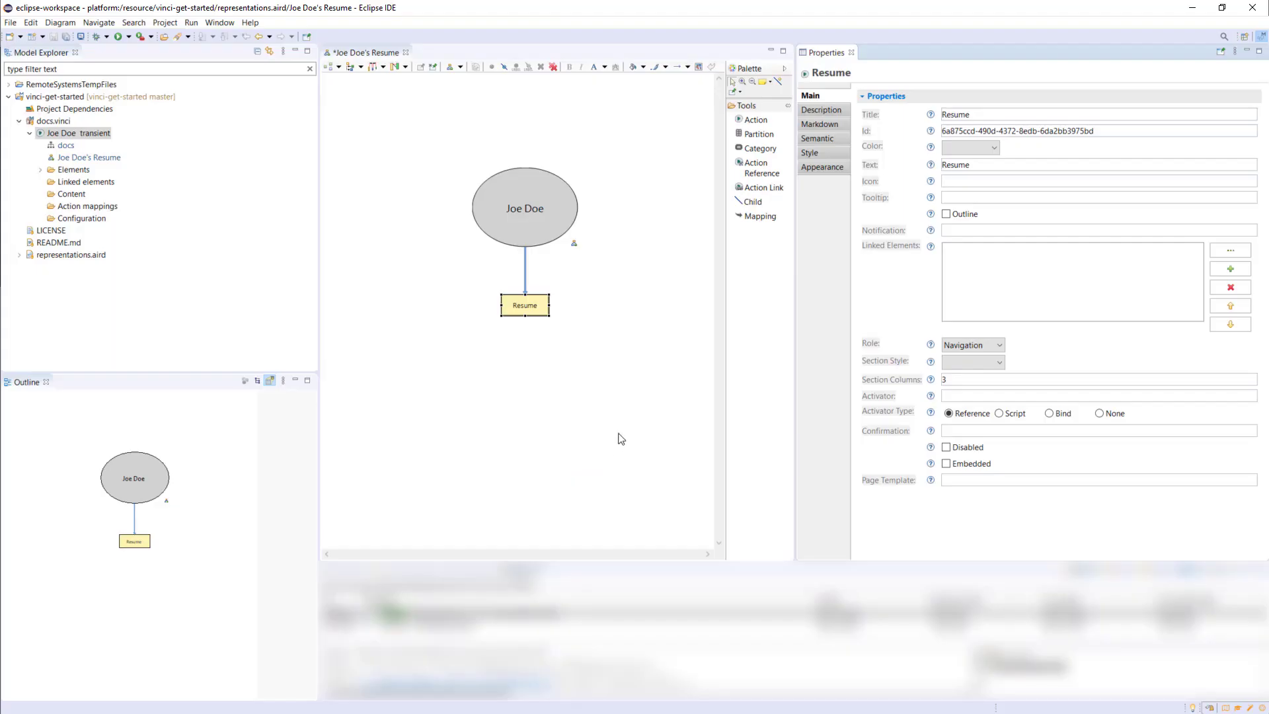
click(958, 181)
text(<i class="las la-file-alt"></i>)
click(976, 181)
key(shift+Home)
key(BackSpace)
key(BackSpace)
key(BackSpace)
key(BackSpace)
key(BackSpace)
key(BackSpace)
key(BackSpace)
Set the Resume action's Tooltip to "Employment history and skills profile"
click(955, 198)
text(Employment history and)
text(ills profile)
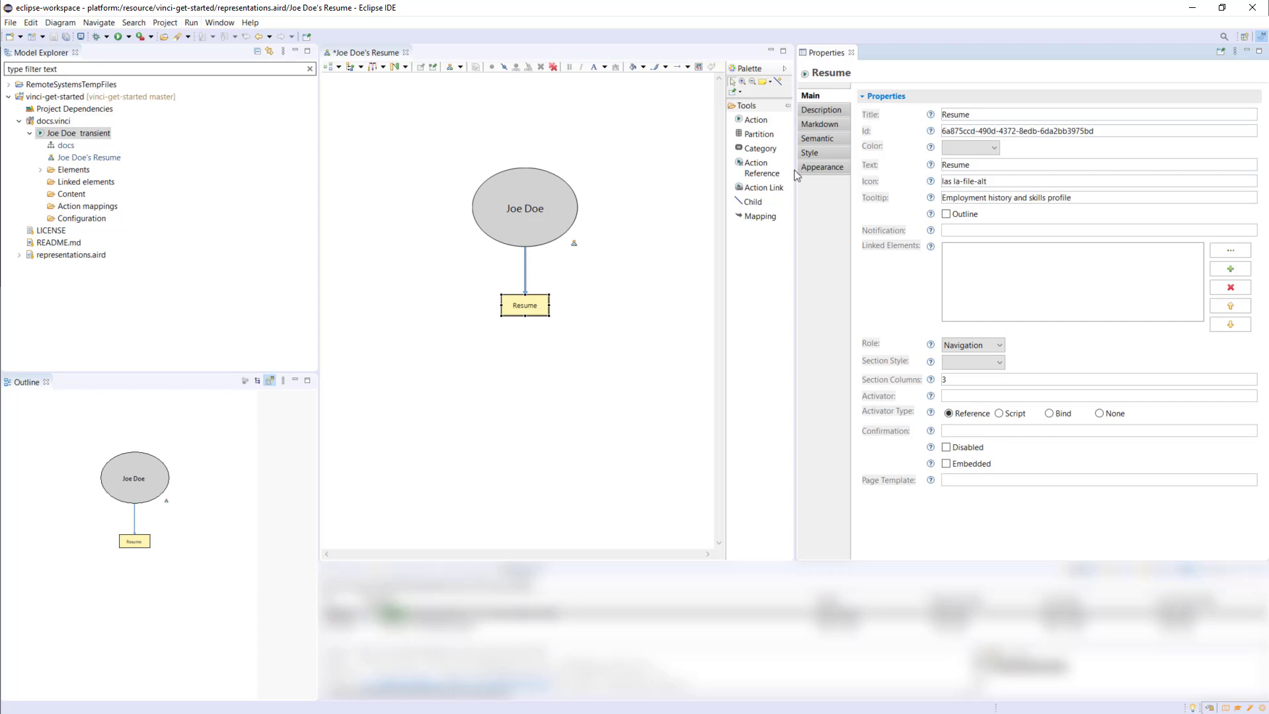
Generate the application from the root action in the resume diagram
click(508, 219)
right_click(510, 219)
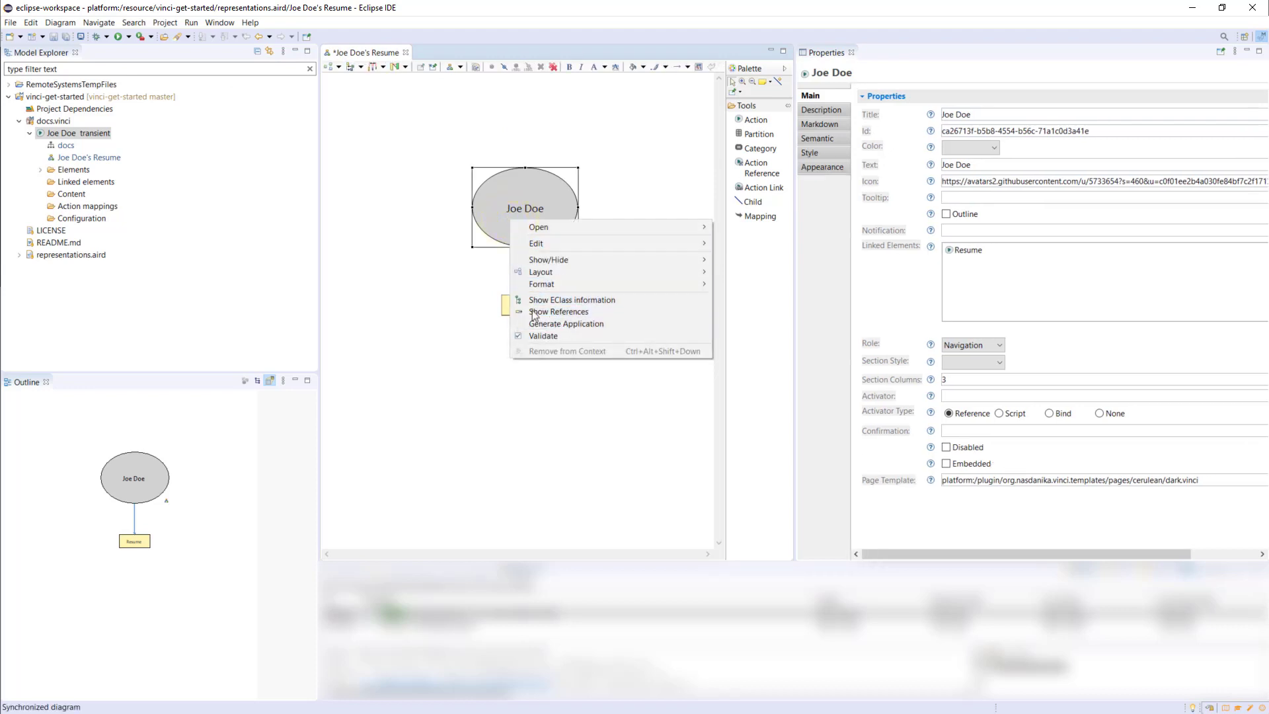
right_click(64, 136)
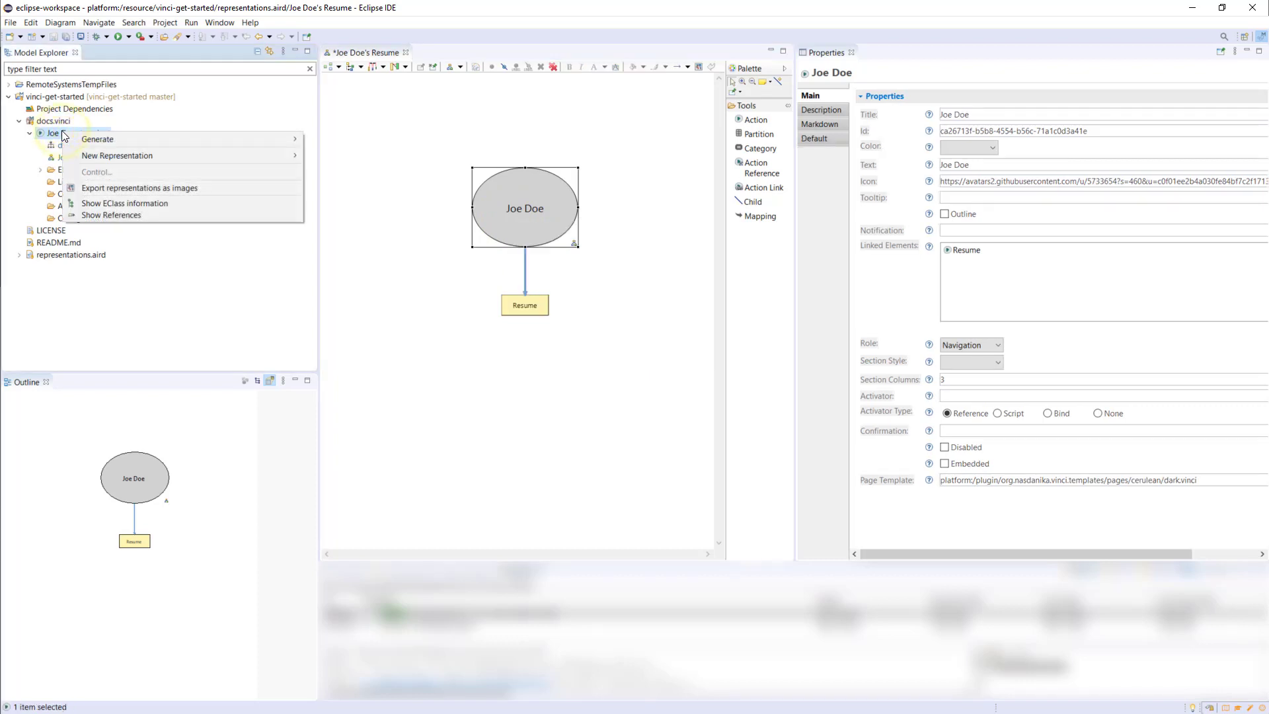
click(439, 175)
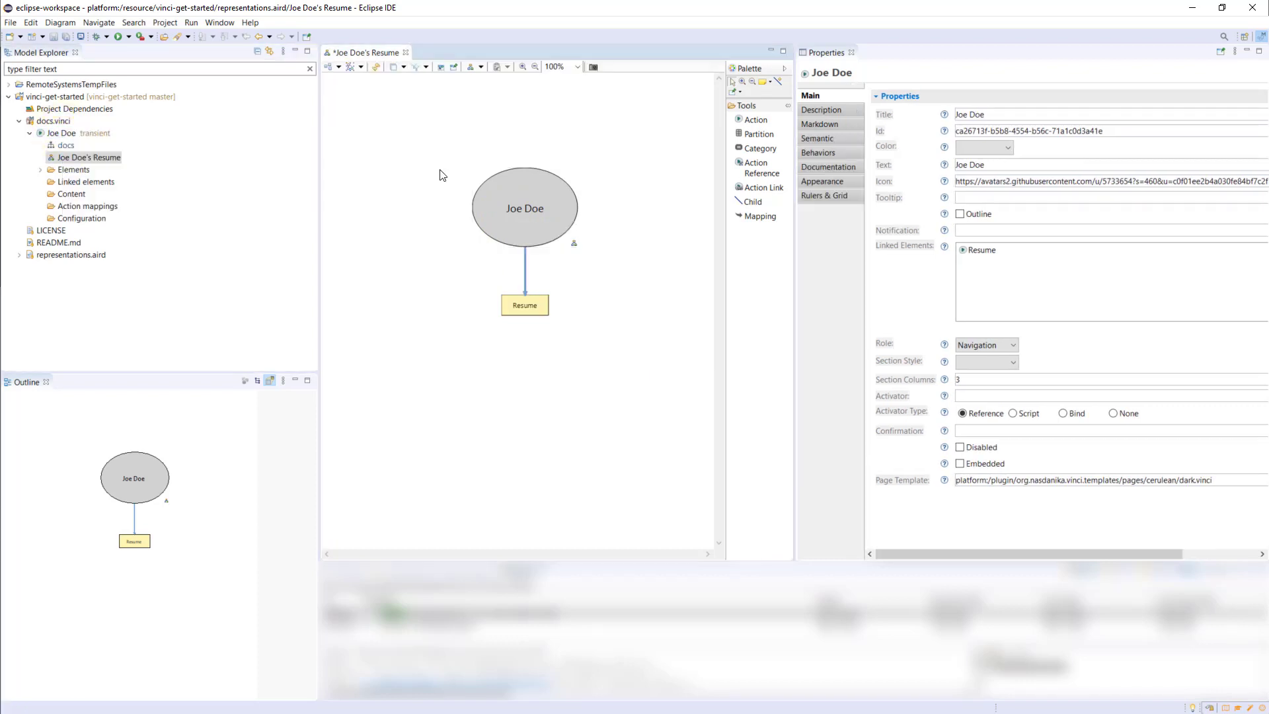
right_click(510, 201)
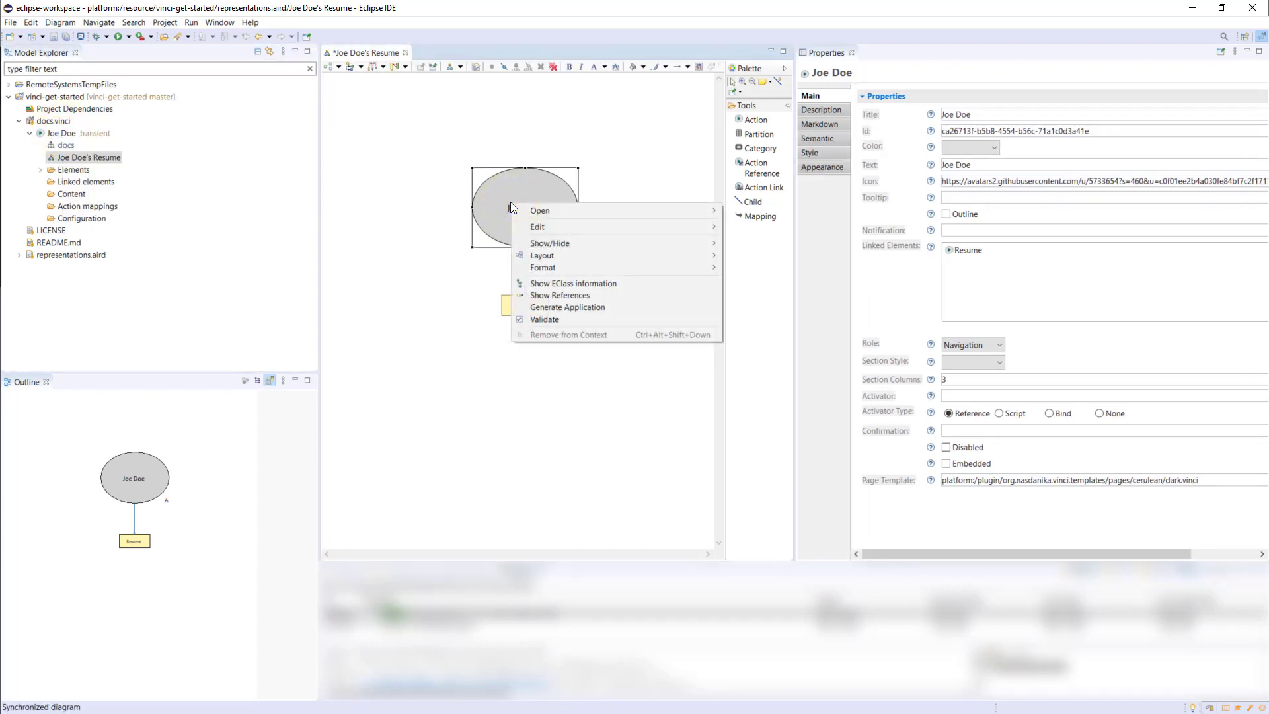
click(593, 308)
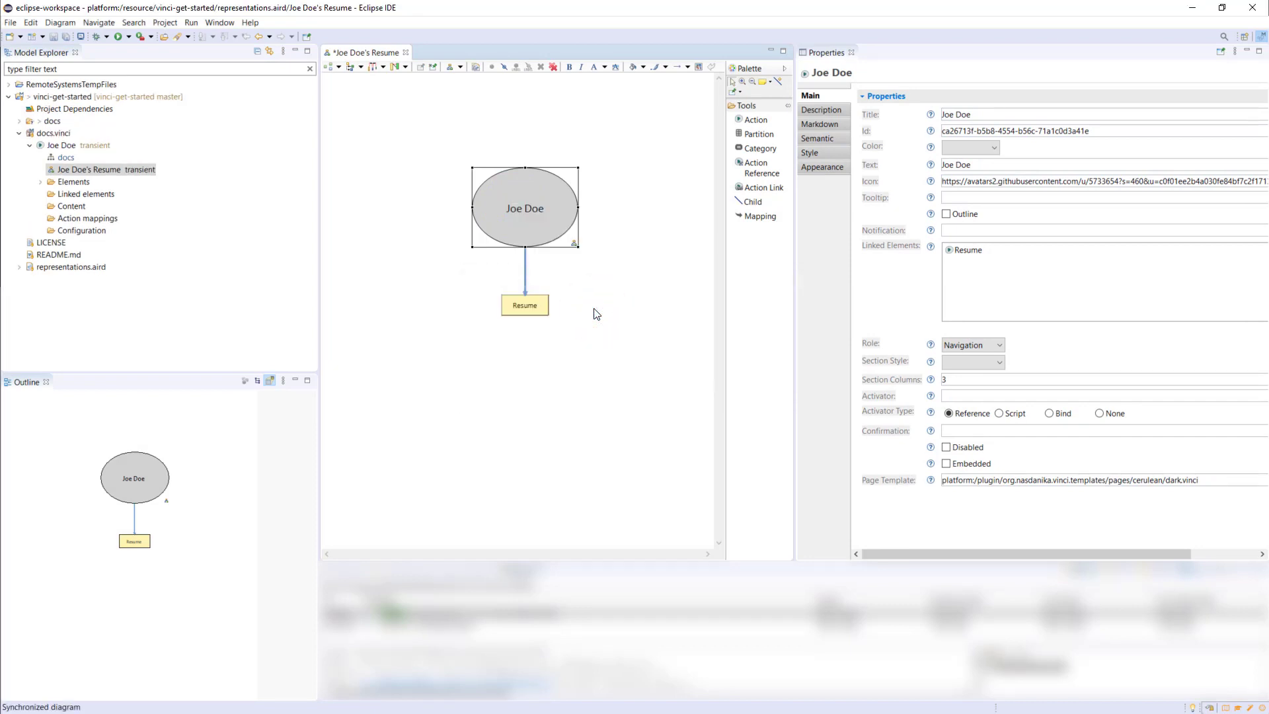
Delete the two generated HTML files with ID-based names from the docs folder
click(19, 122)
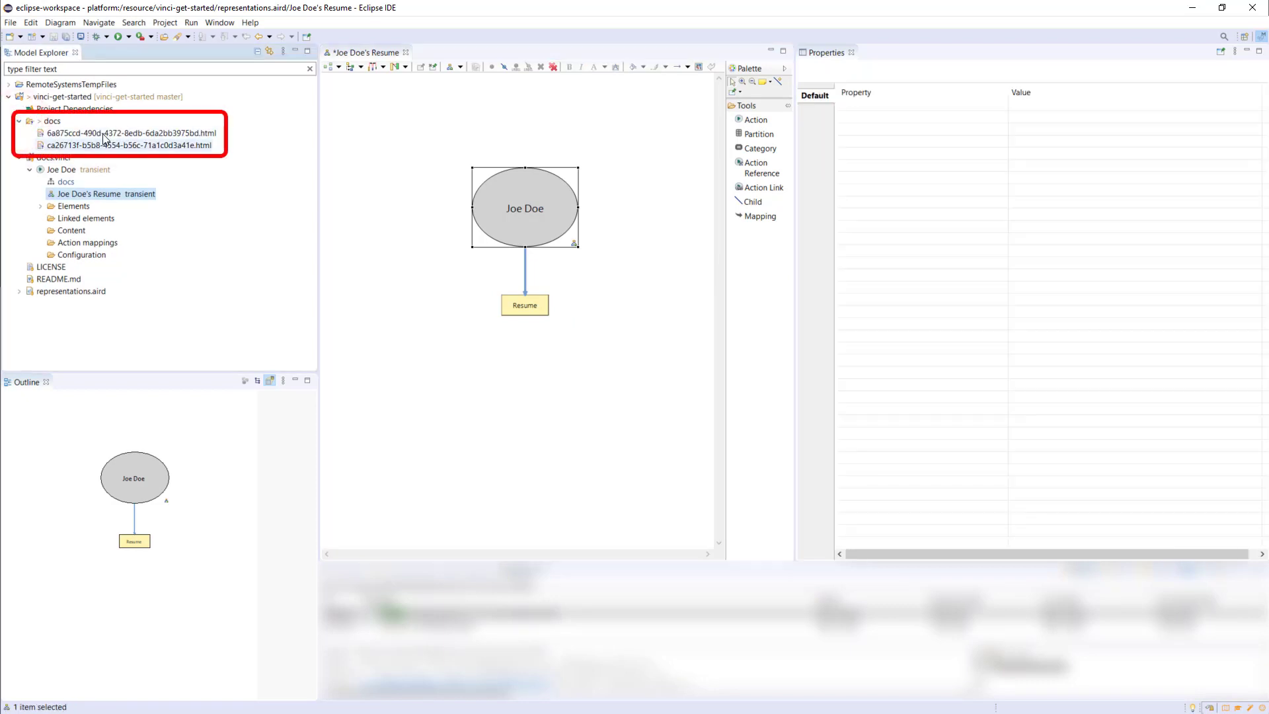
click(104, 135)
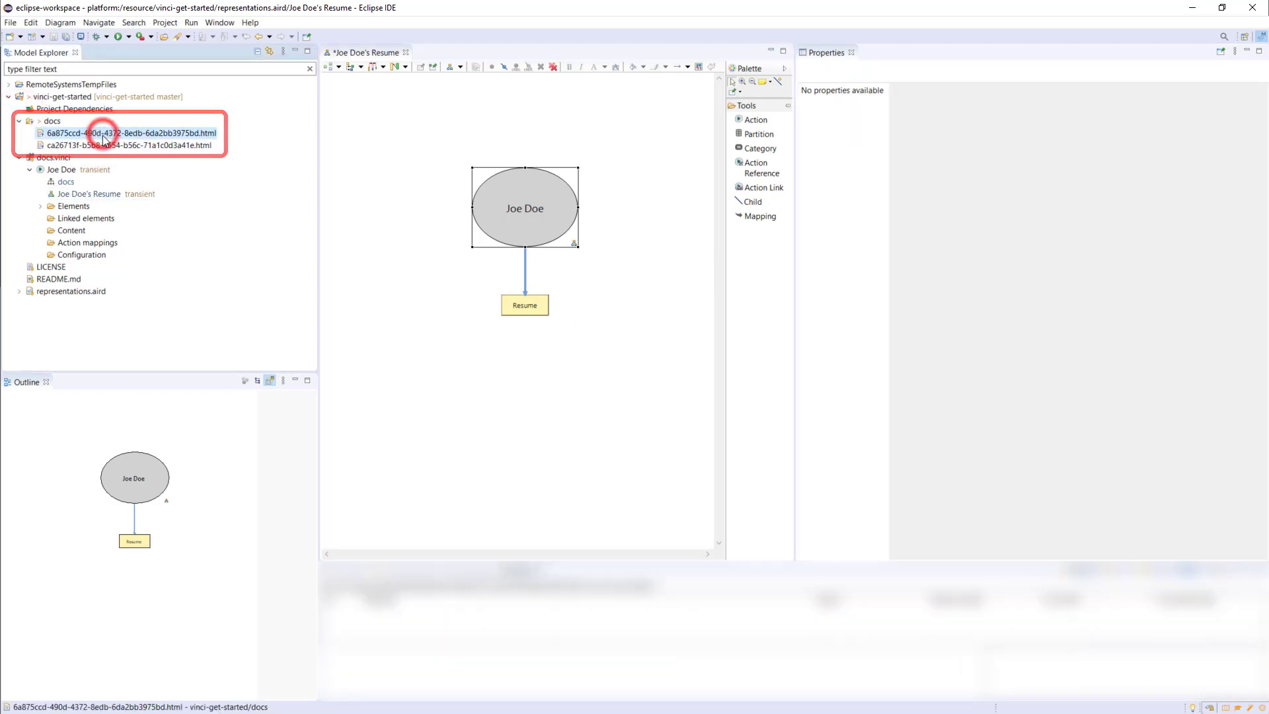
shift+click(104, 146)
key(Delete)
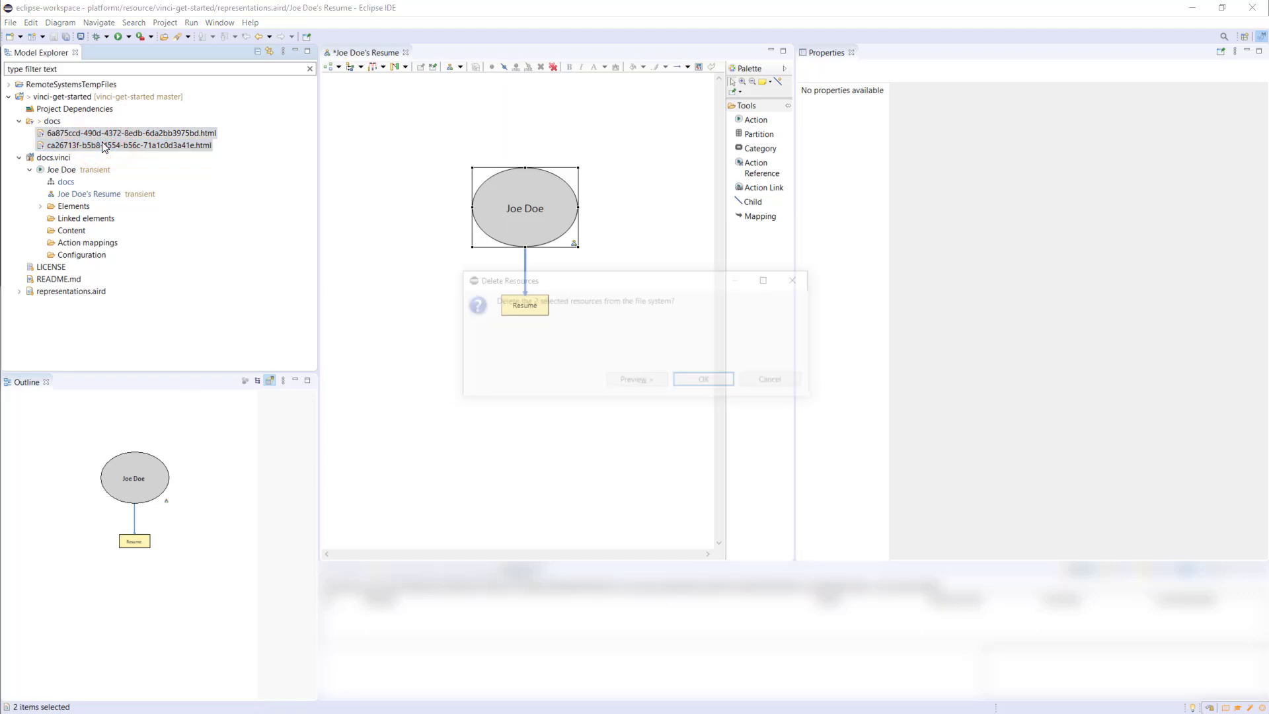
click(718, 382)
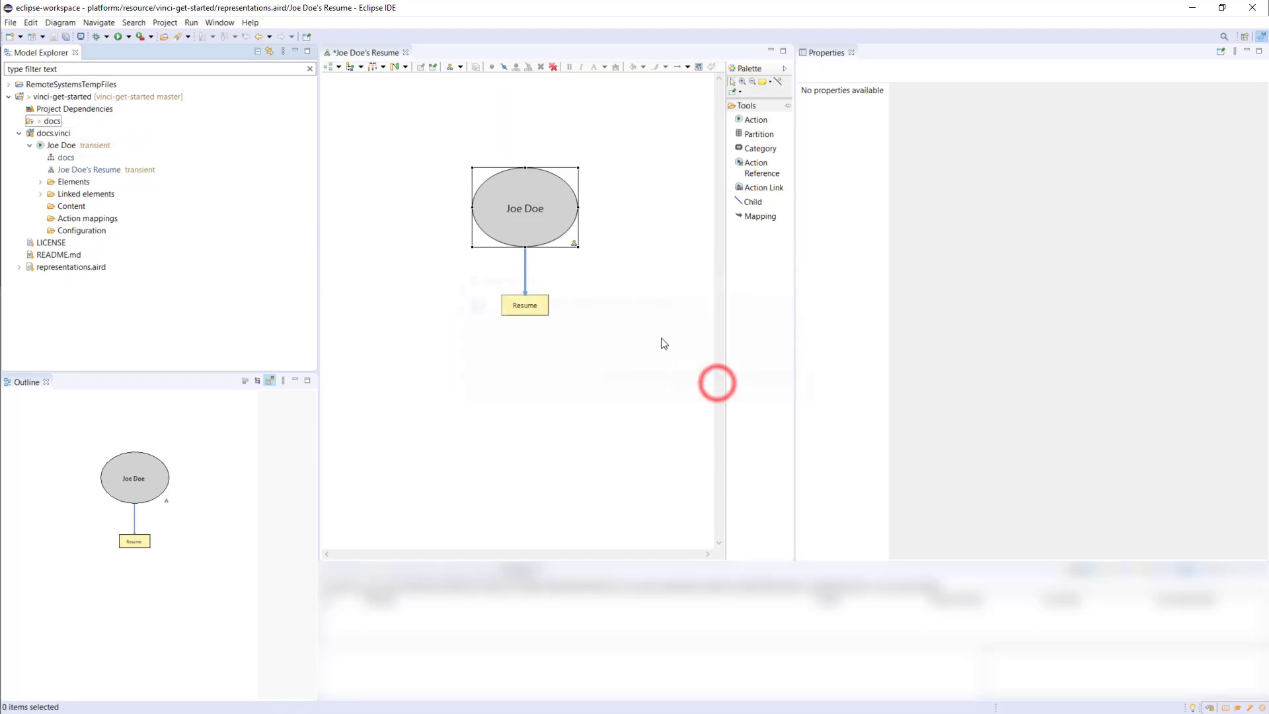
Set the root action's Activator Type to None and the Resume action's Activator to index.html
click(541, 241)
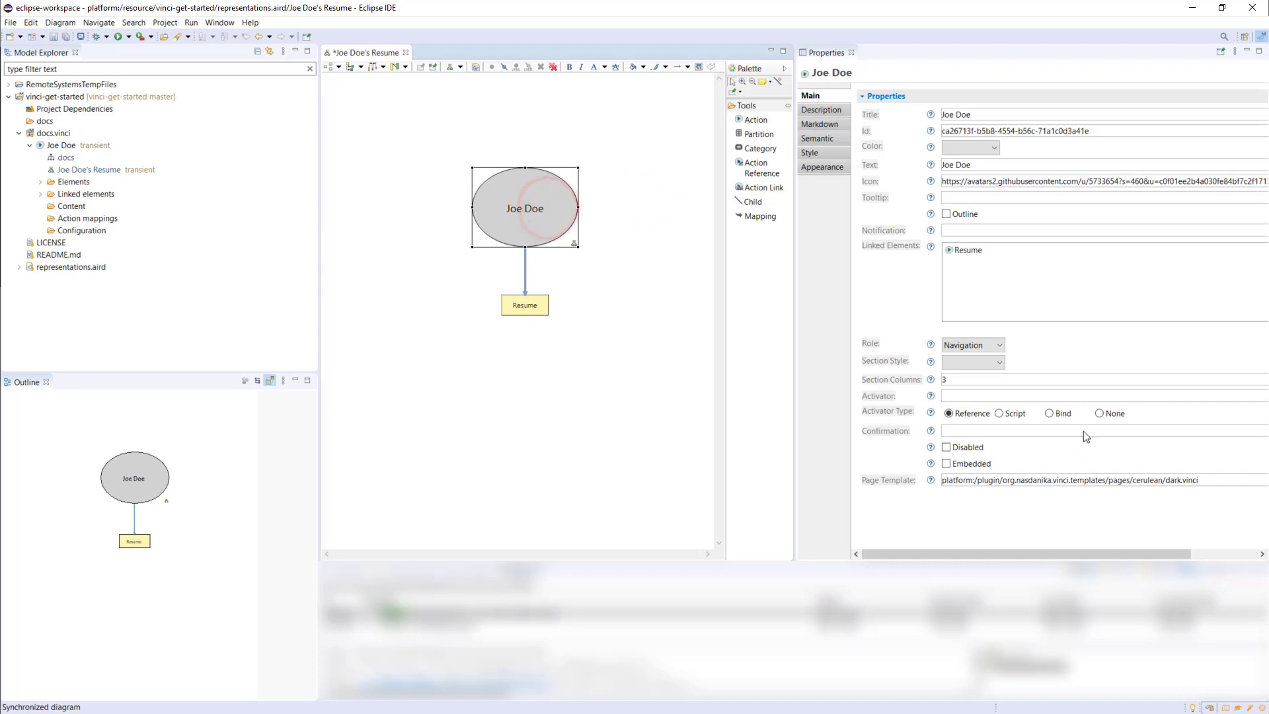
click(1099, 413)
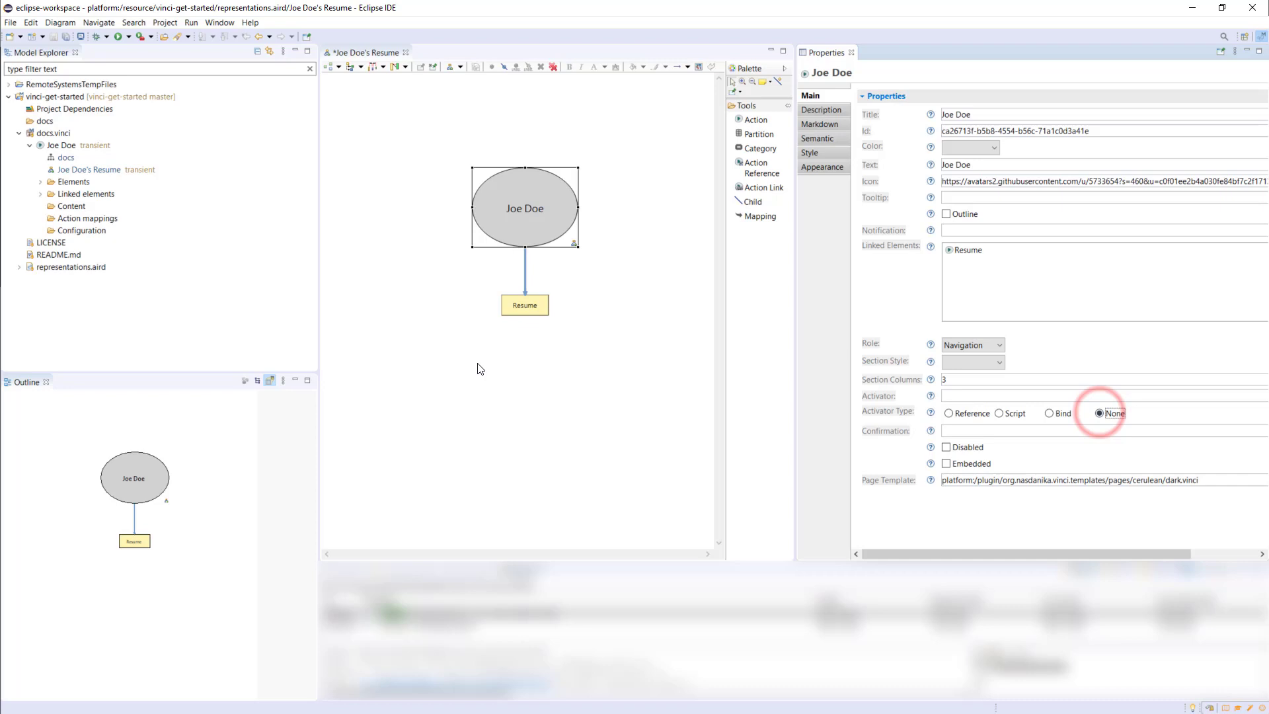
click(541, 316)
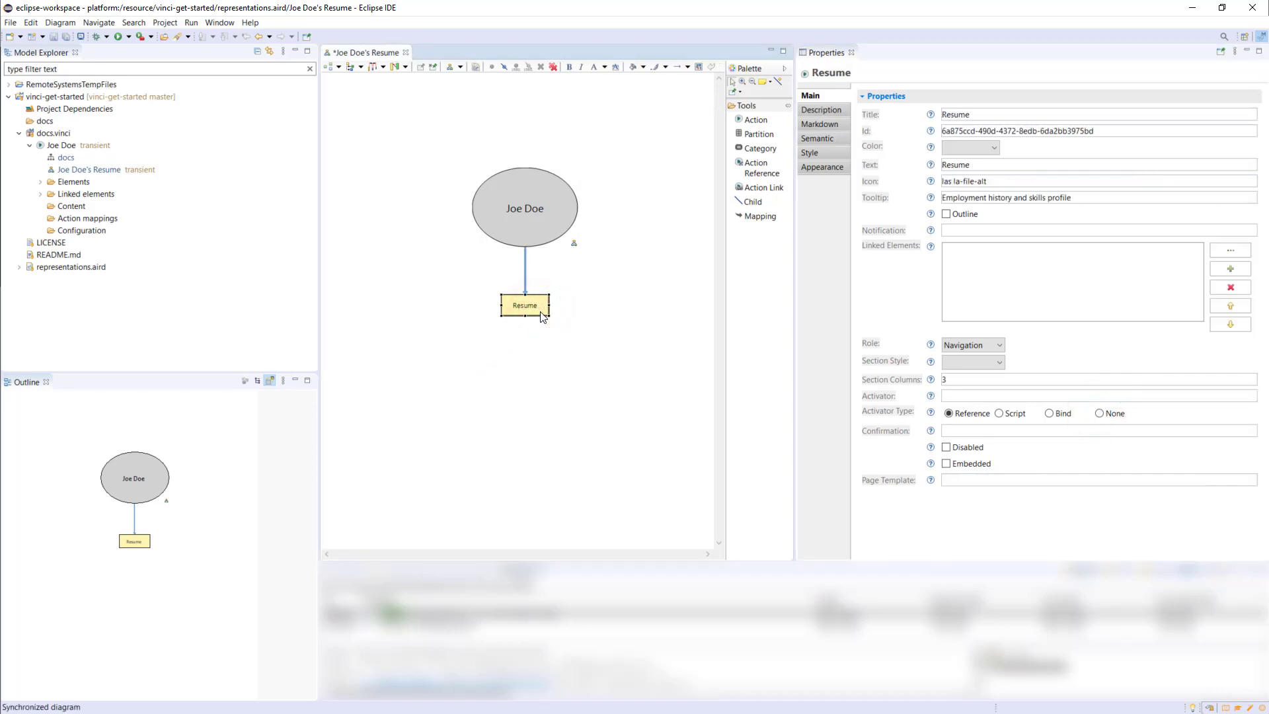
click(950, 395)
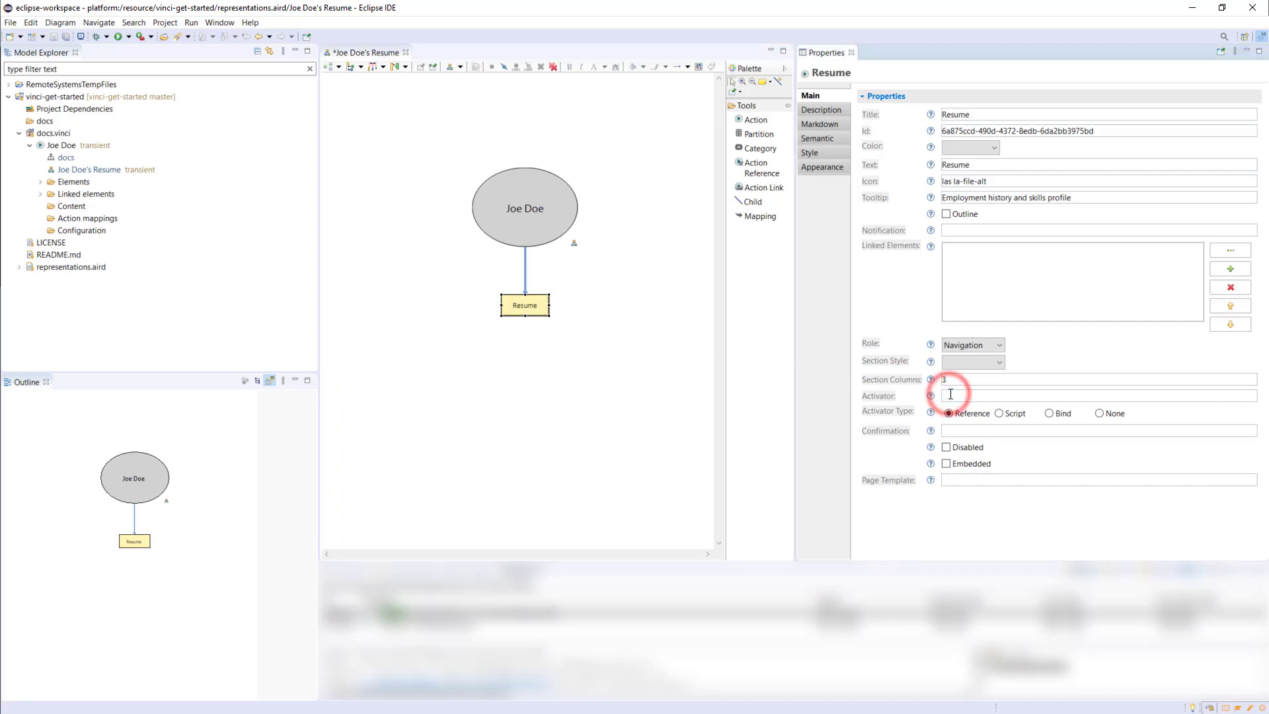
text(index.html)
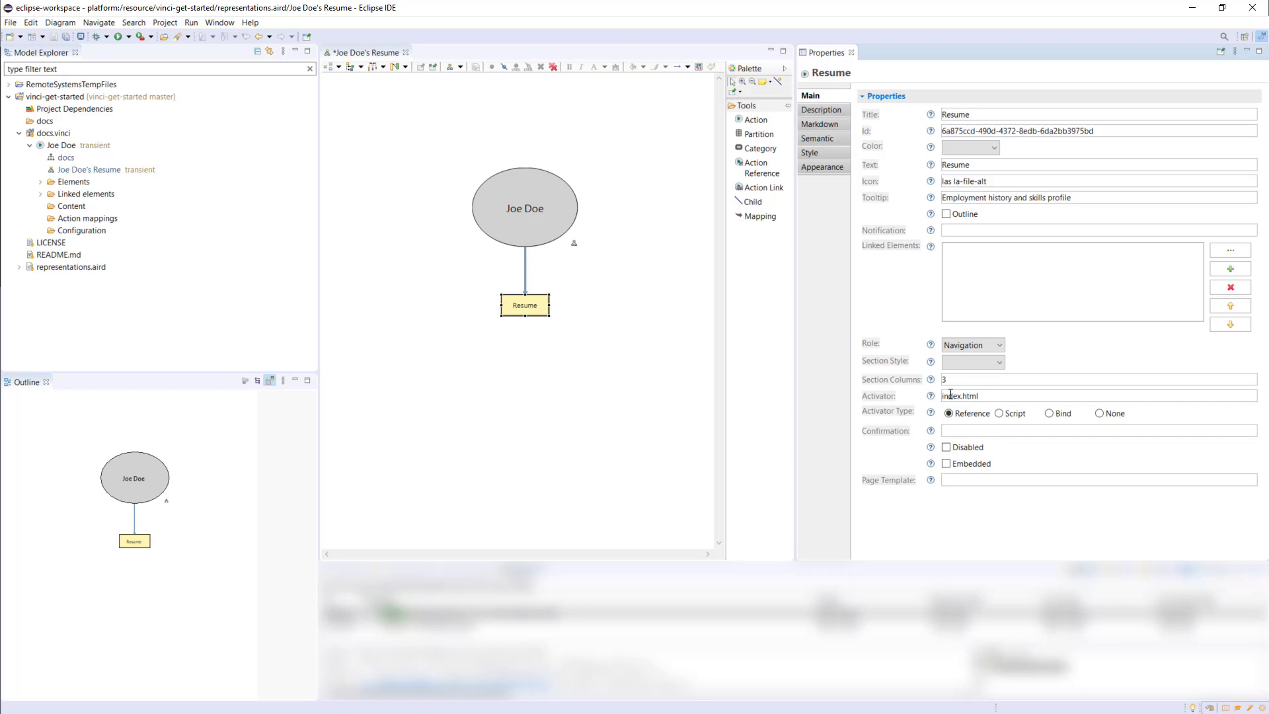
click(1010, 431)
Generate the application from the root action and open the generated docs/index.html with the System Editor
right_click(527, 227)
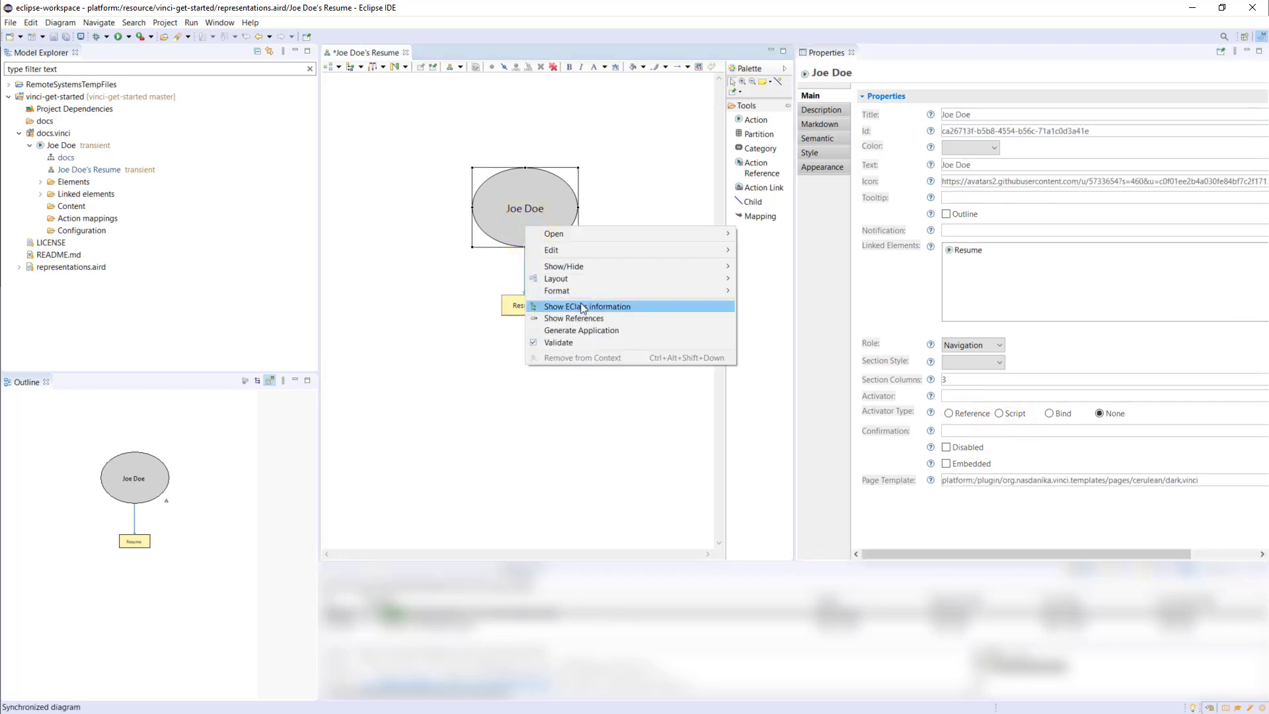
click(596, 327)
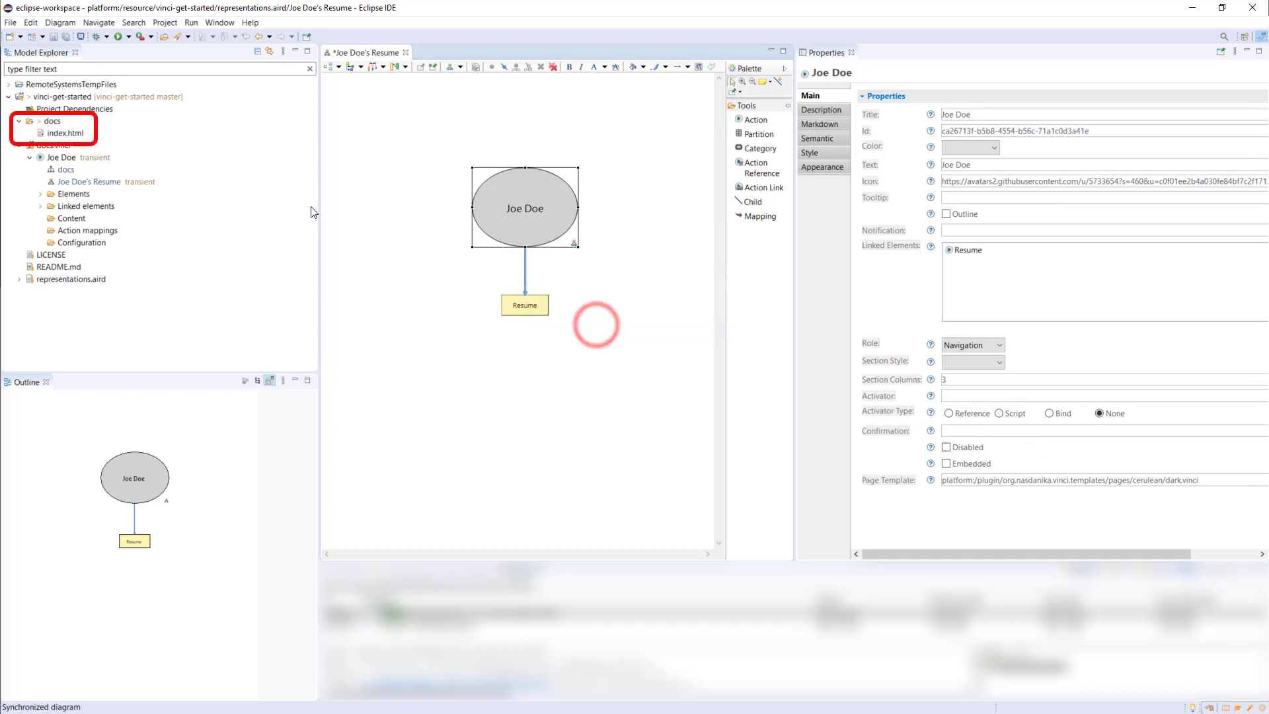
right_click(64, 135)
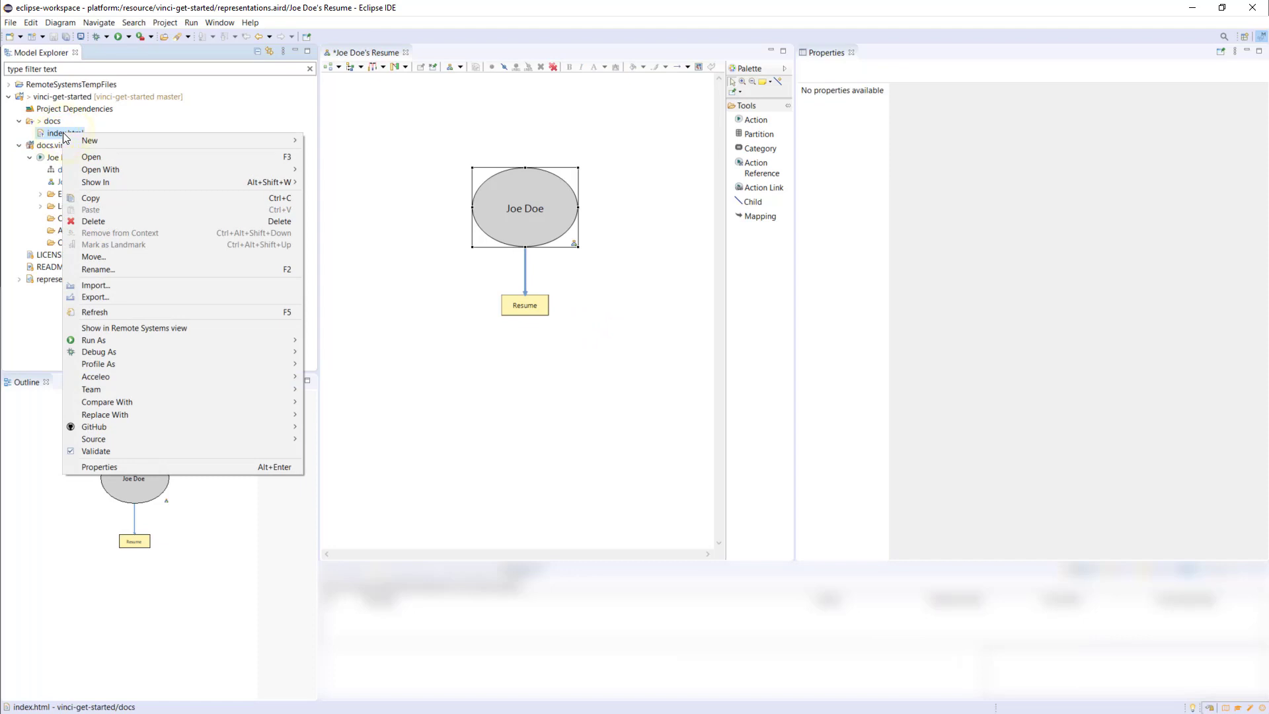
mouse_move(140, 169)
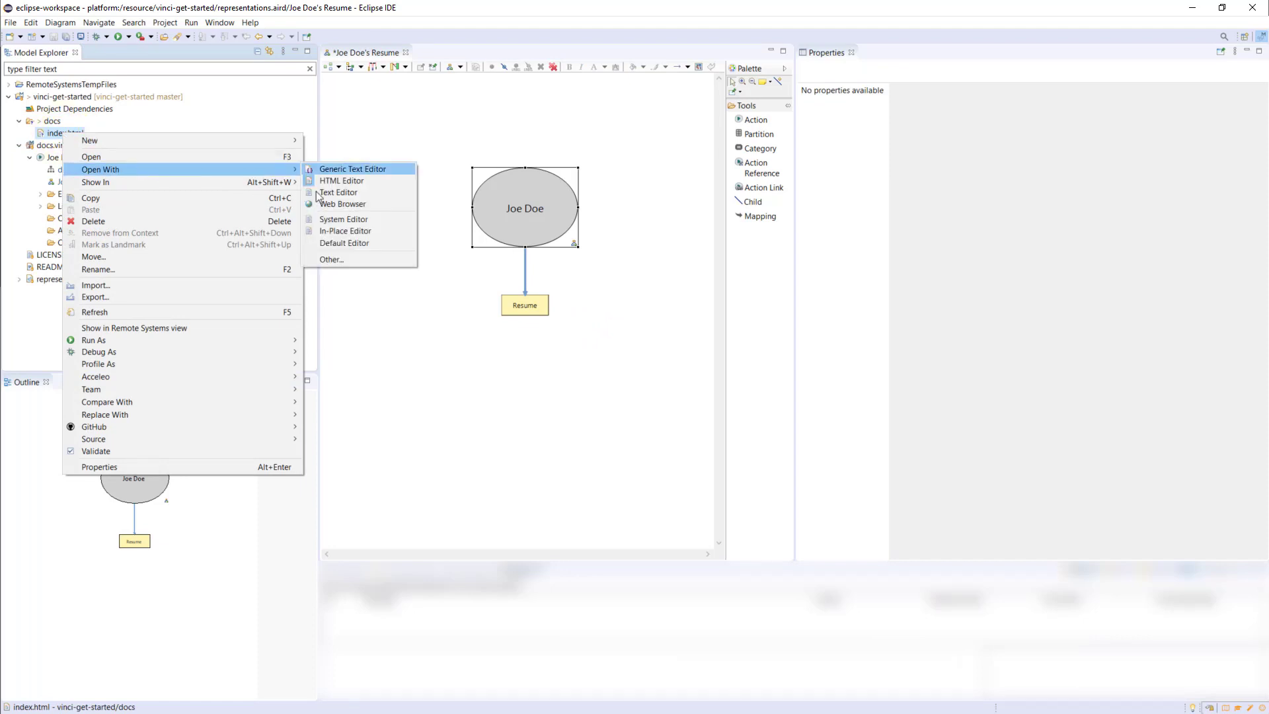
click(349, 219)
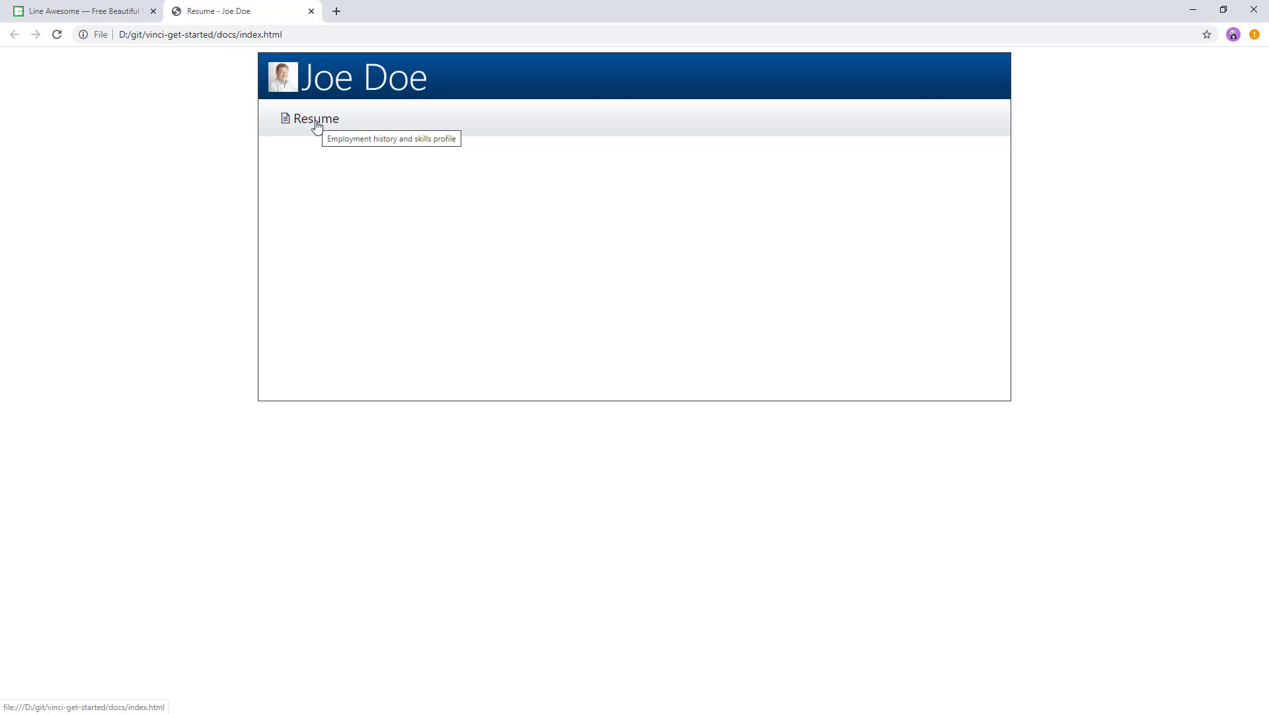
Switch back to Eclipse, enlarge the lower views and show the vinci-get-started repository in Git Staging
key(alt+Tab)
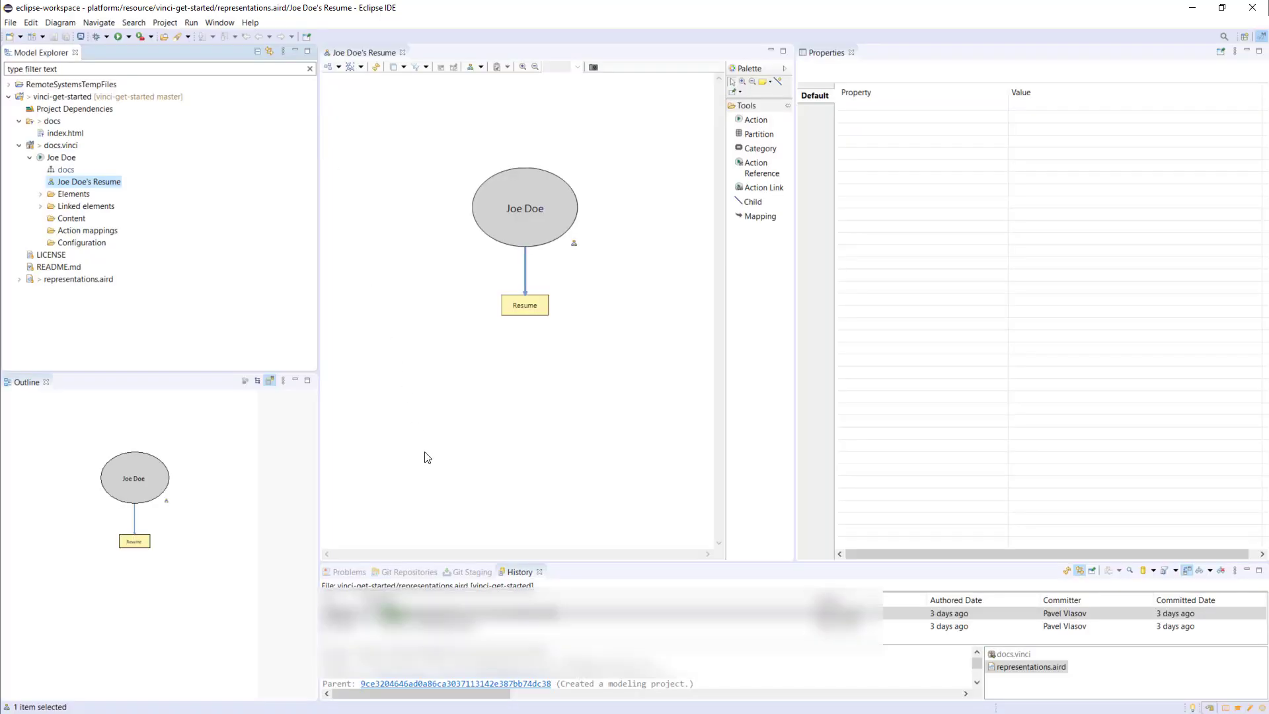
drag(468, 561, 467, 420)
click(467, 430)
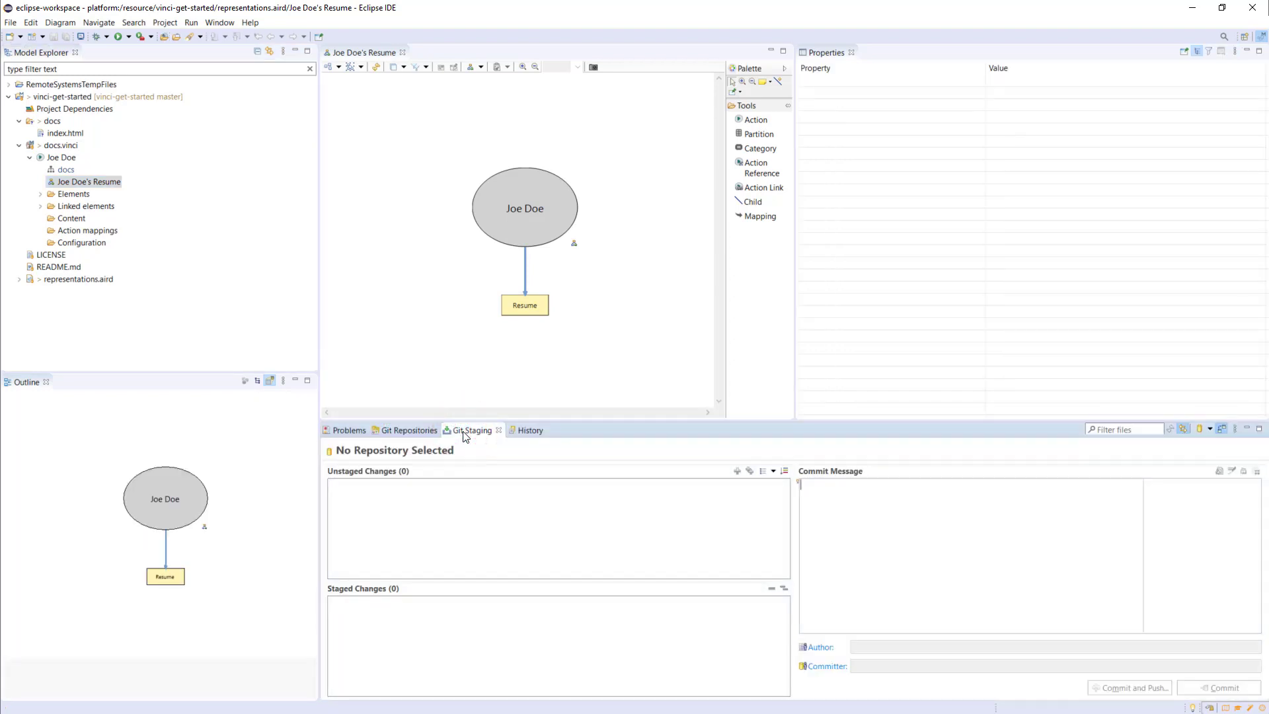
click(1210, 429)
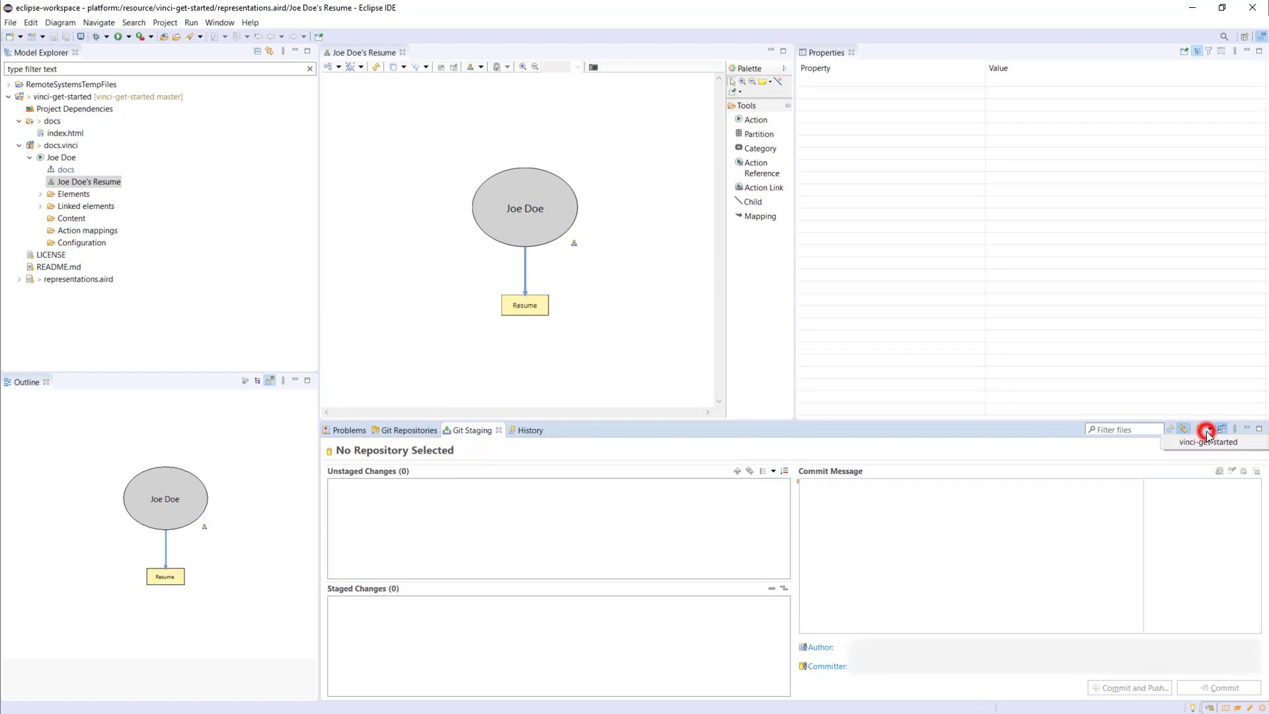
click(1215, 443)
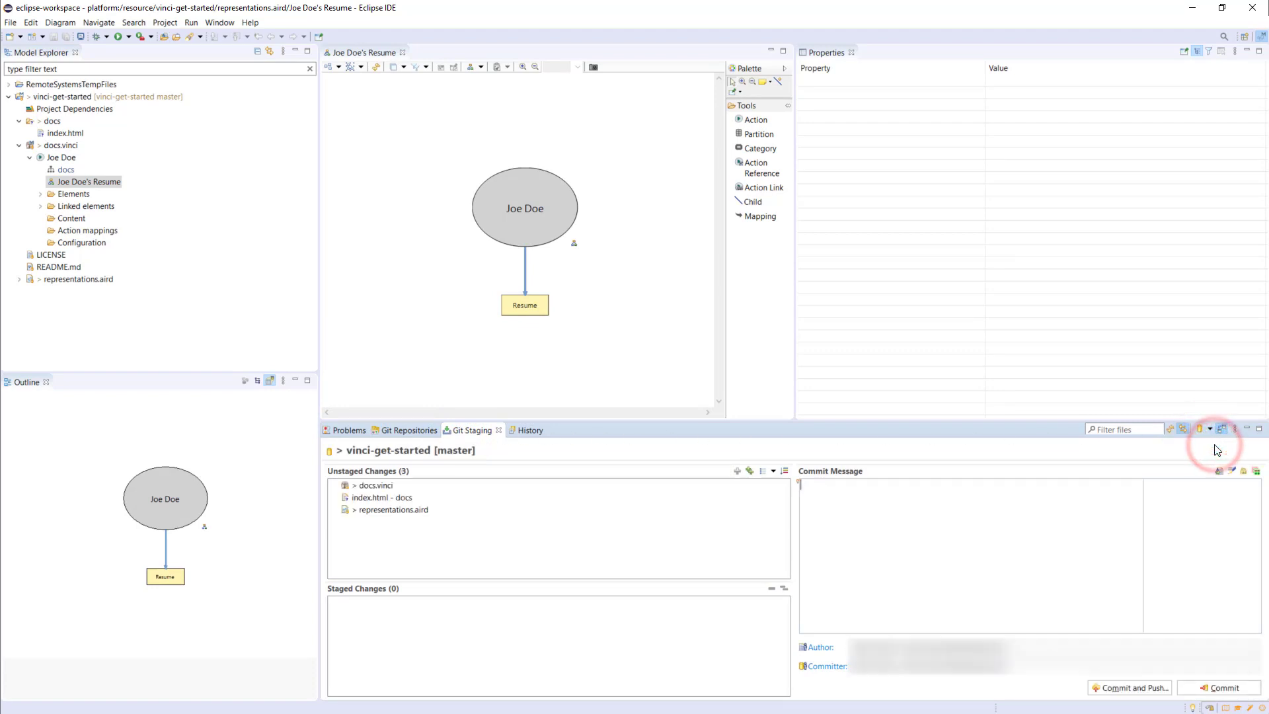
Stage all unstaged changes: docs.vinci, docs/index.html and representations.aird
click(379, 488)
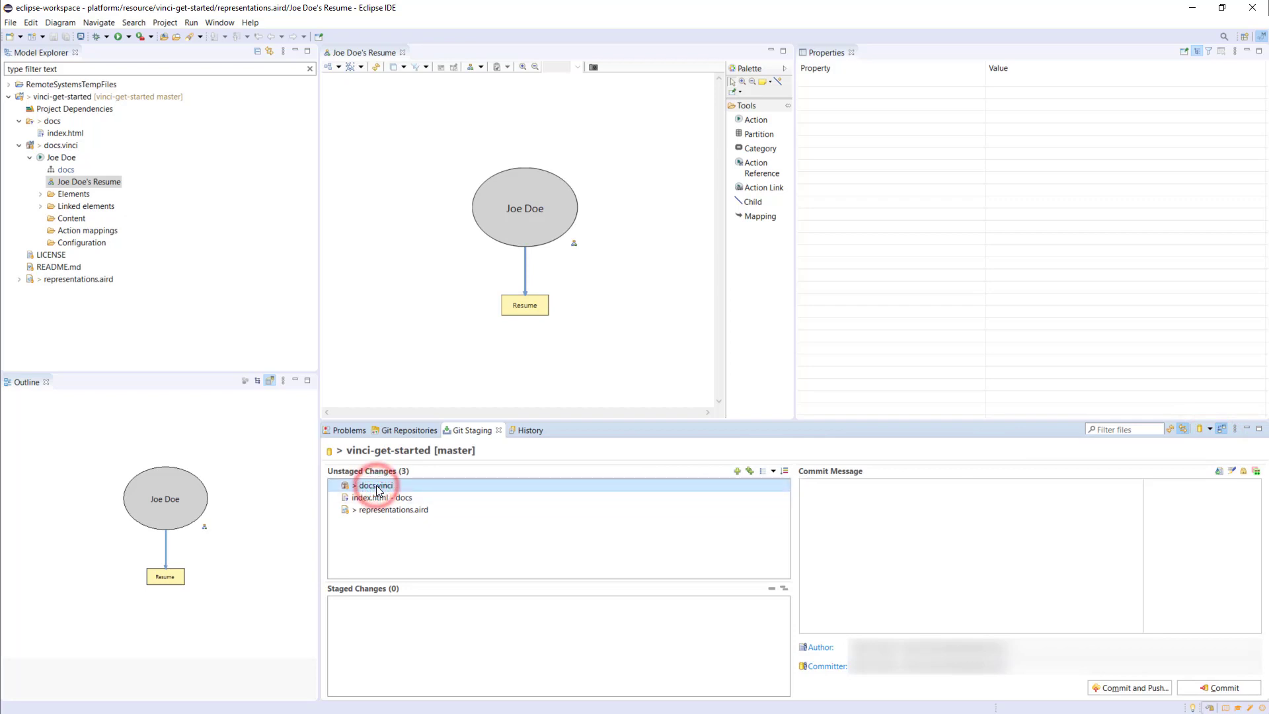
key(ctrl+a)
drag(363, 490, 388, 644)
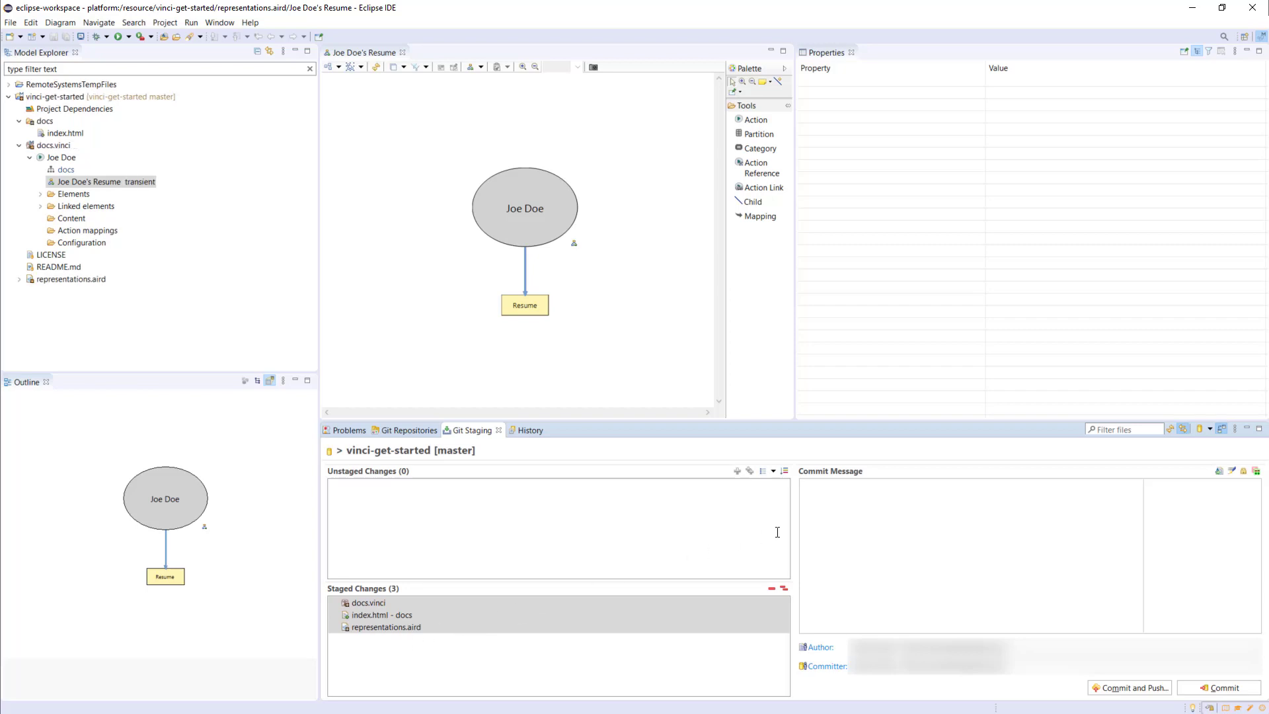
Commit and push the staged changes with the message "Root and principal actions." and close the push results
click(862, 508)
text(Root and principal actions.)
click(1127, 688)
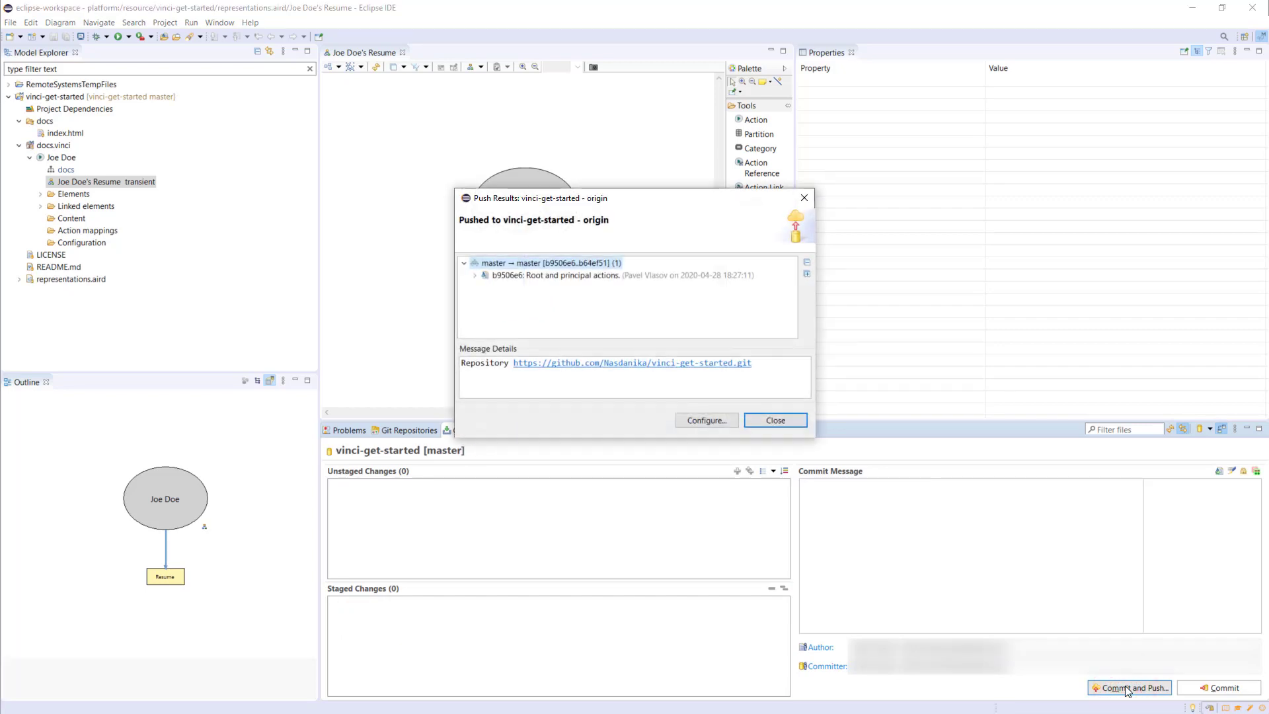
click(778, 421)
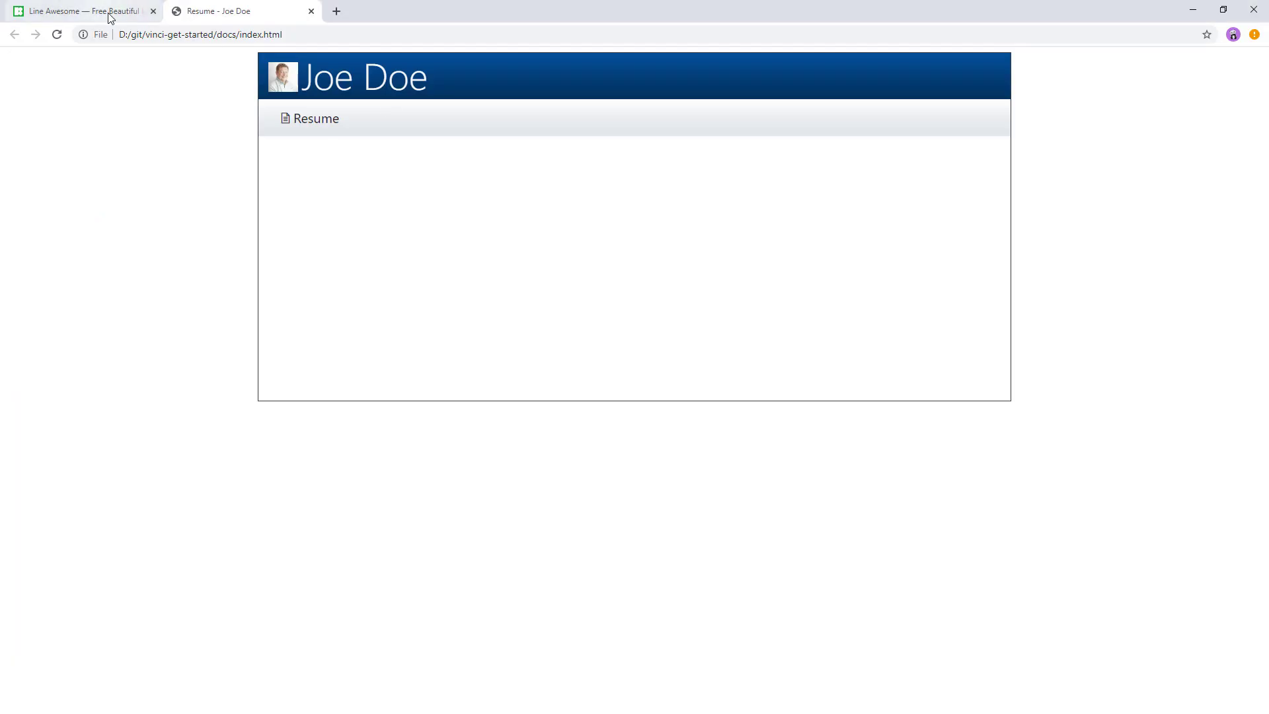
click(152, 11)
click(148, 31)
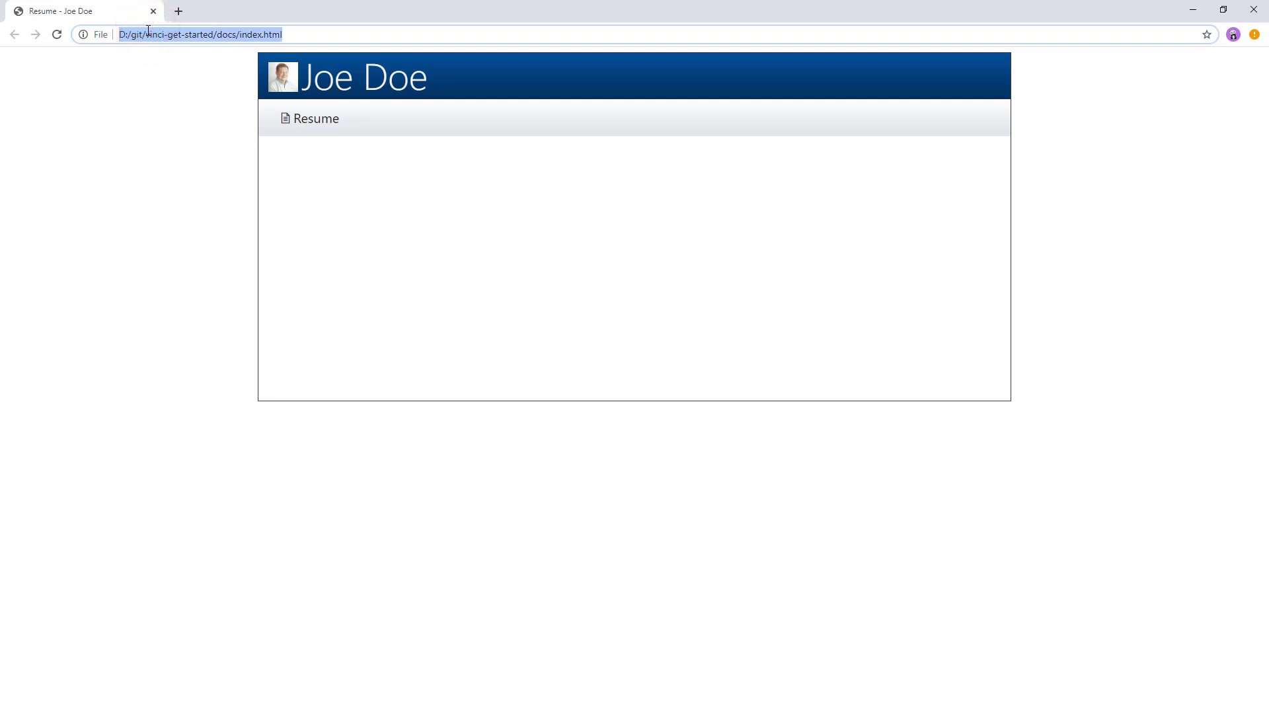
text(https)
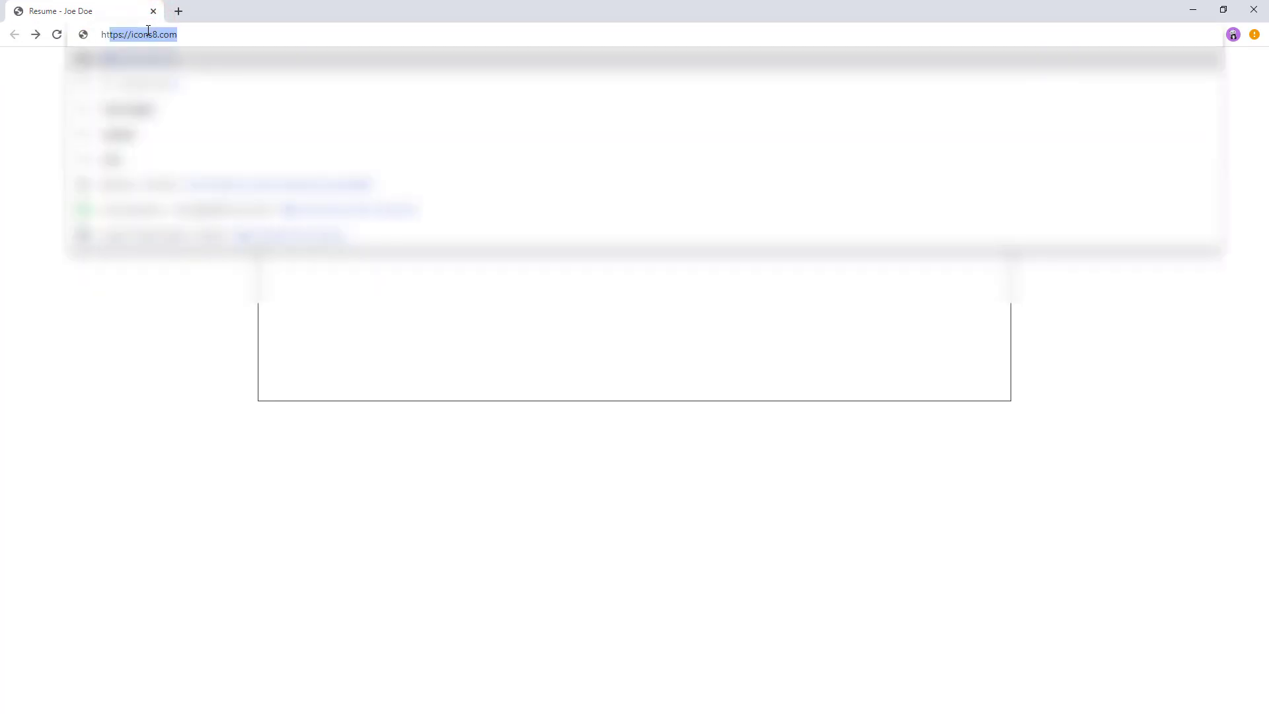
text(:)
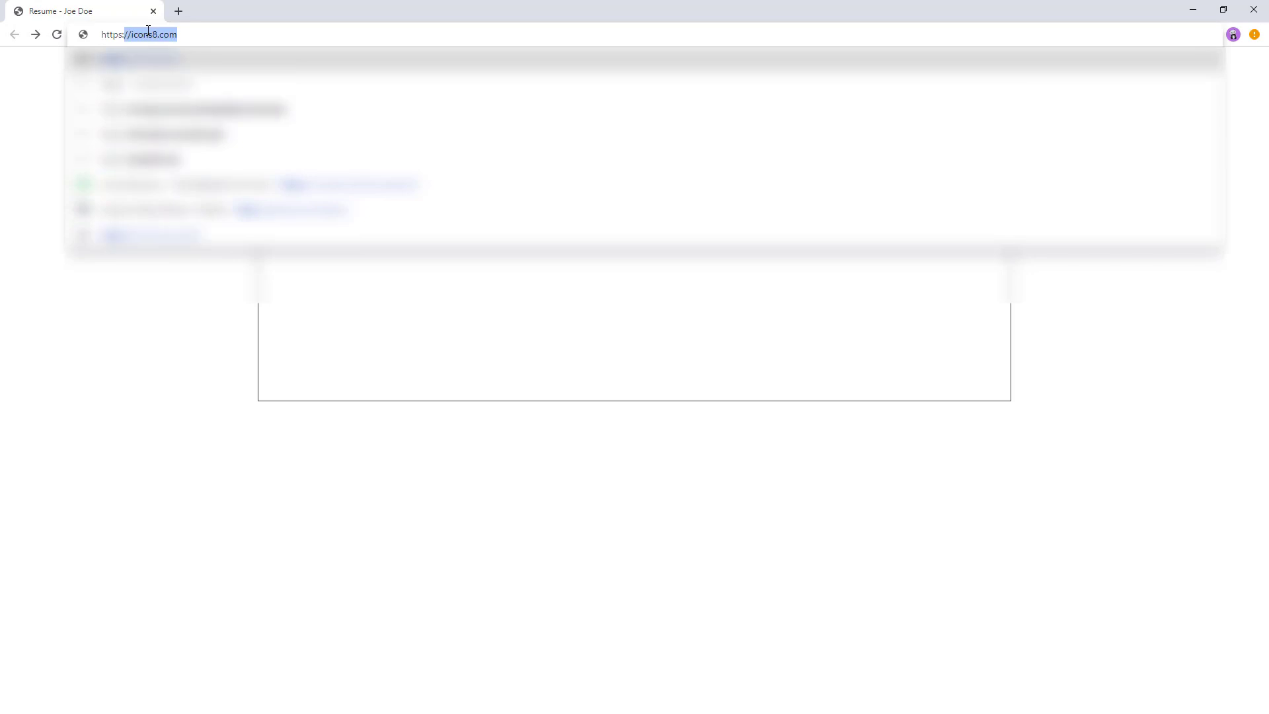
text(//www)
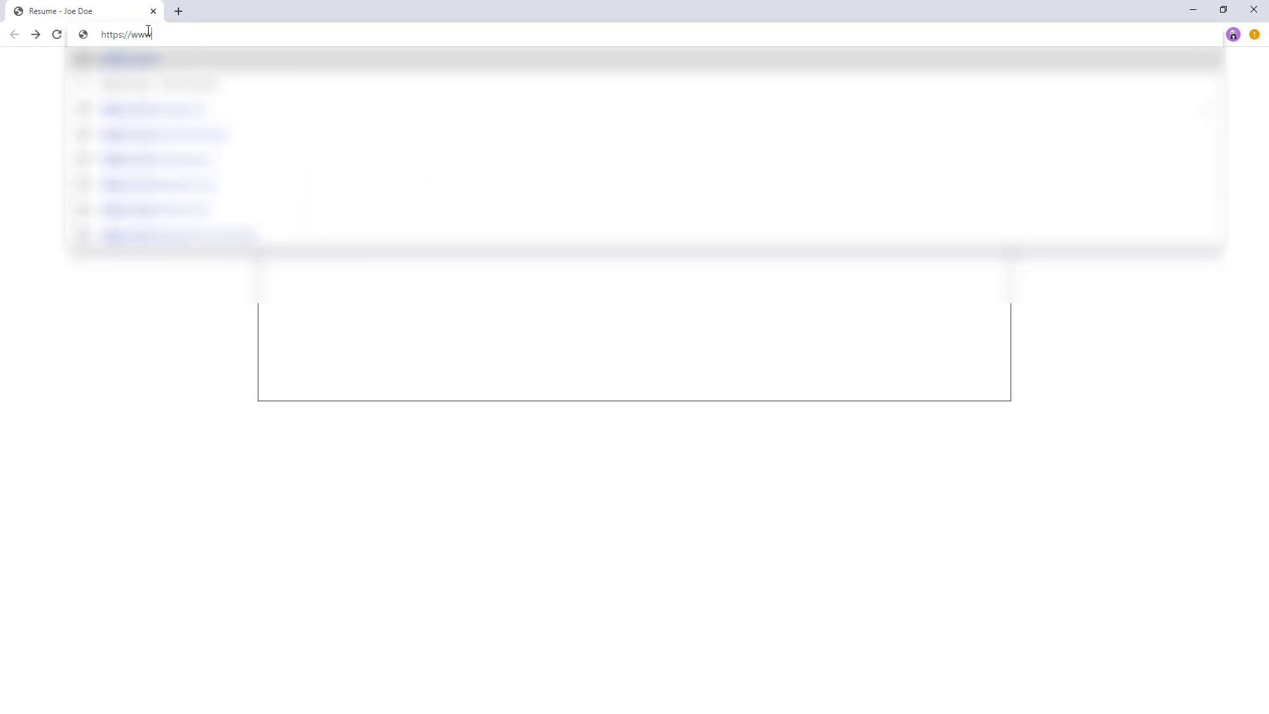
text(.github.)
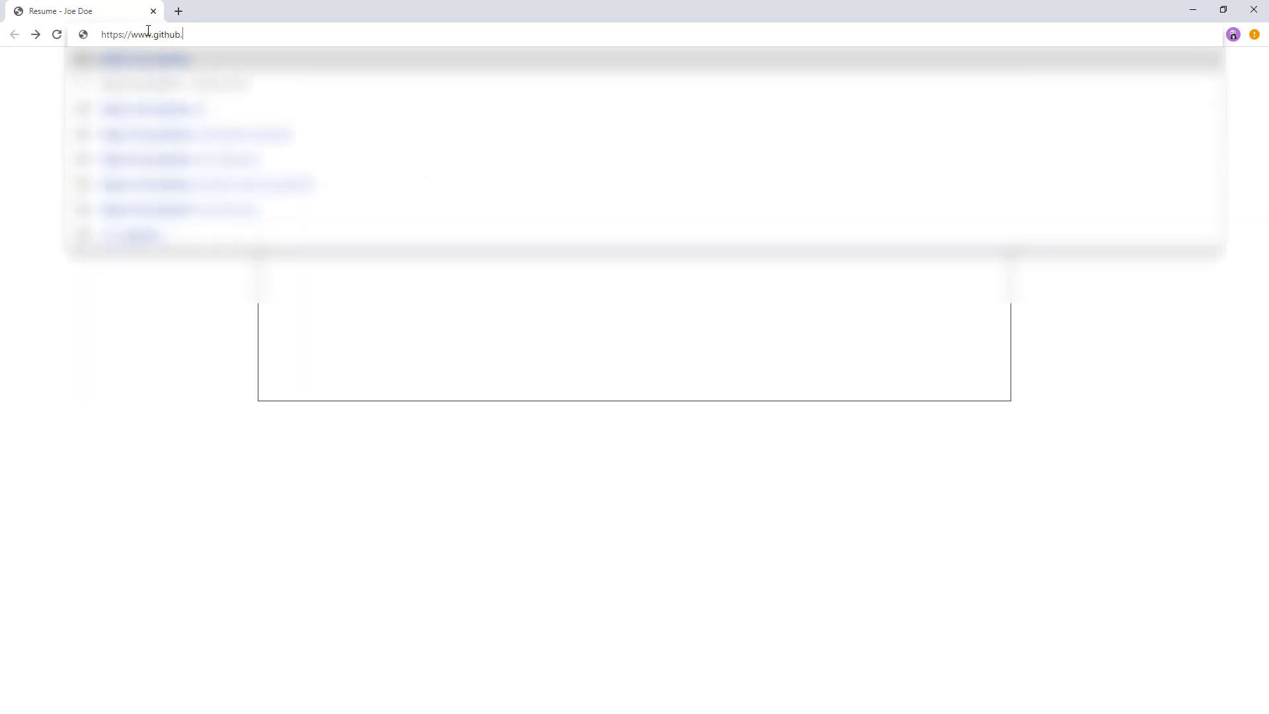
text(com/N)
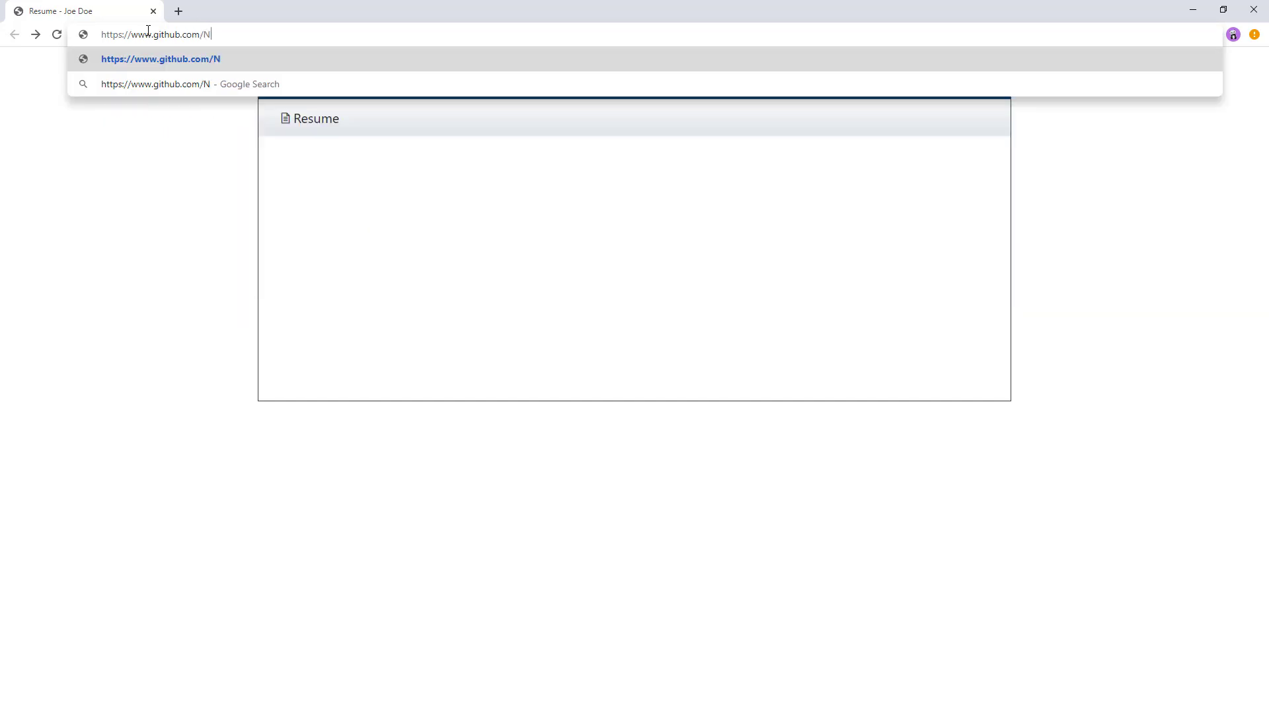
text(asdanika/)
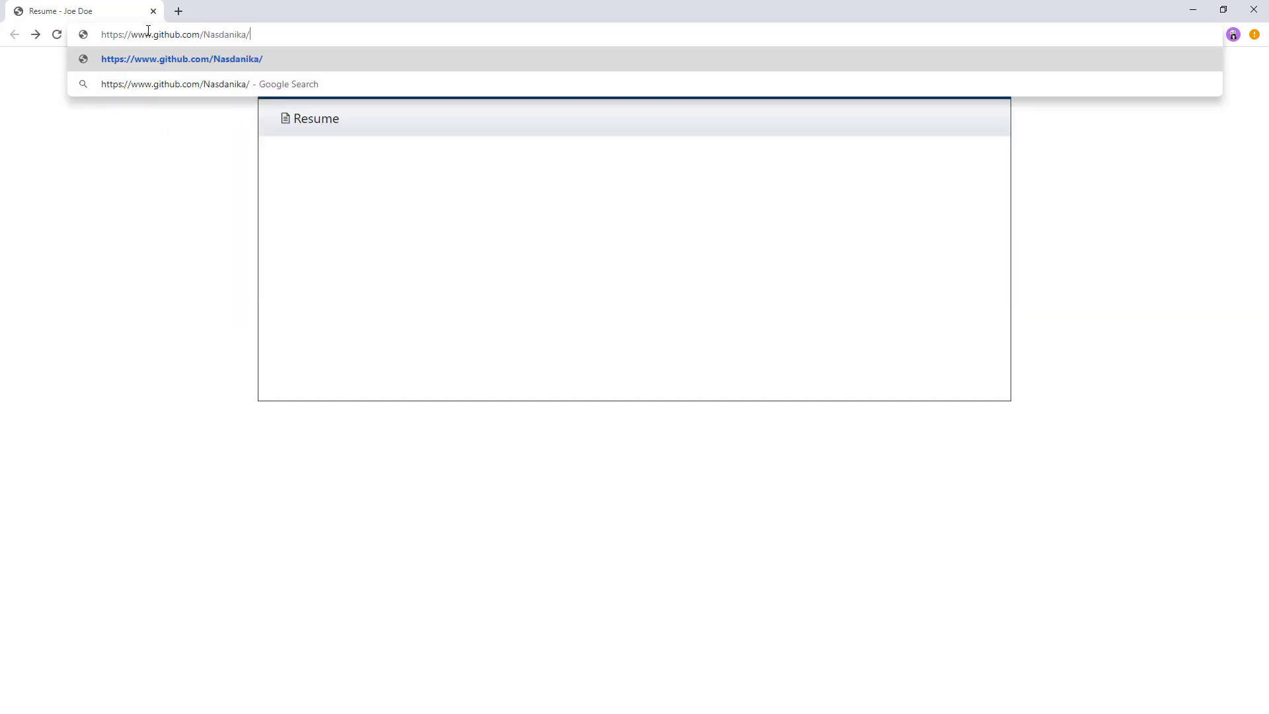
text(vinci-ge)
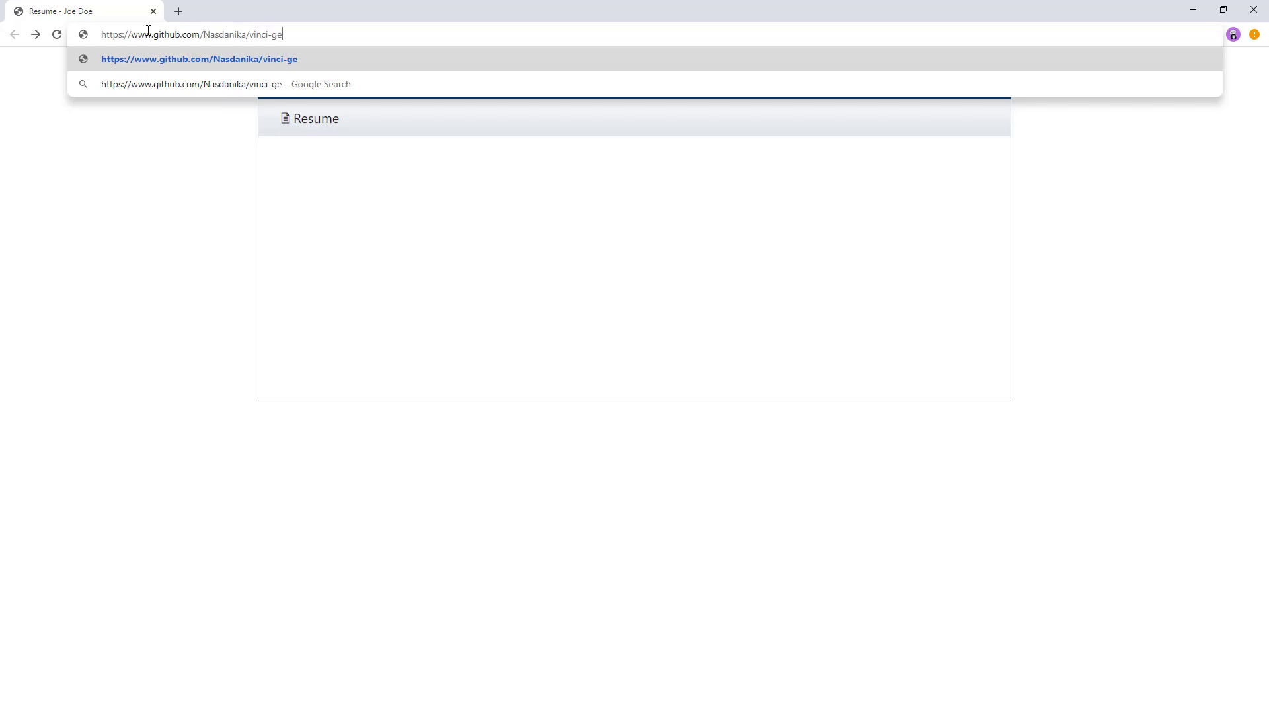
text(t-started)
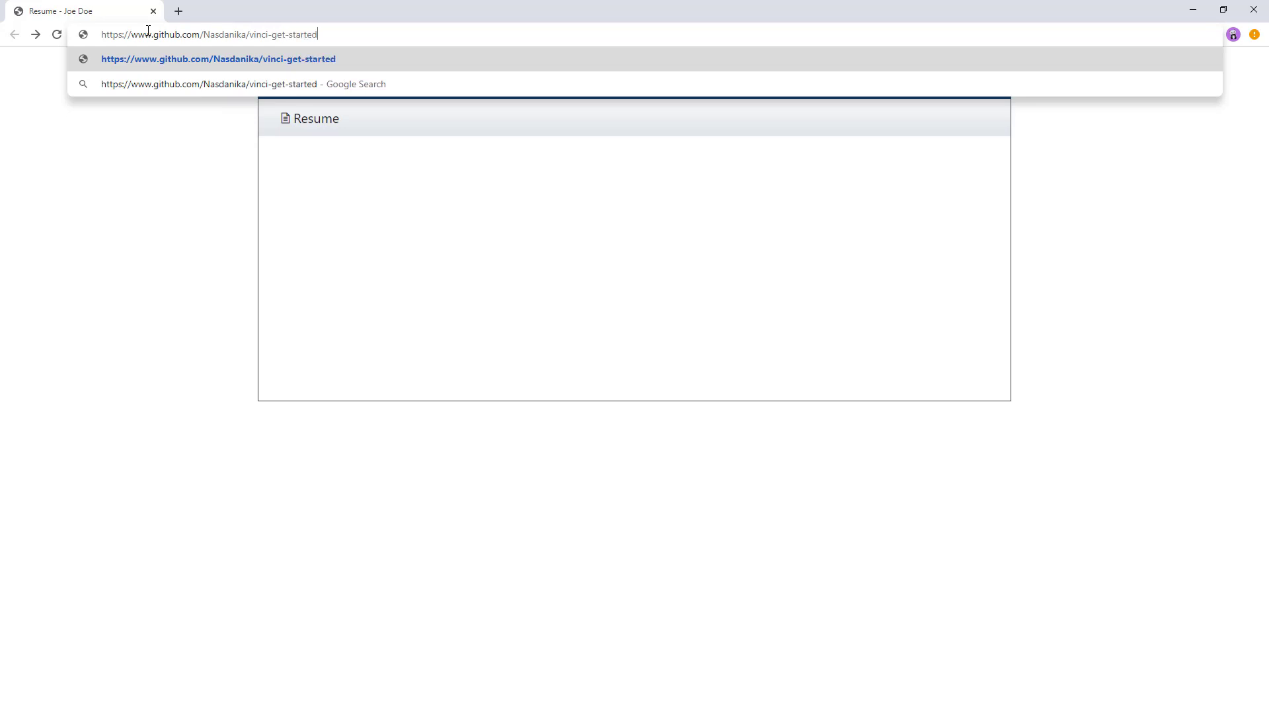
key(Return)
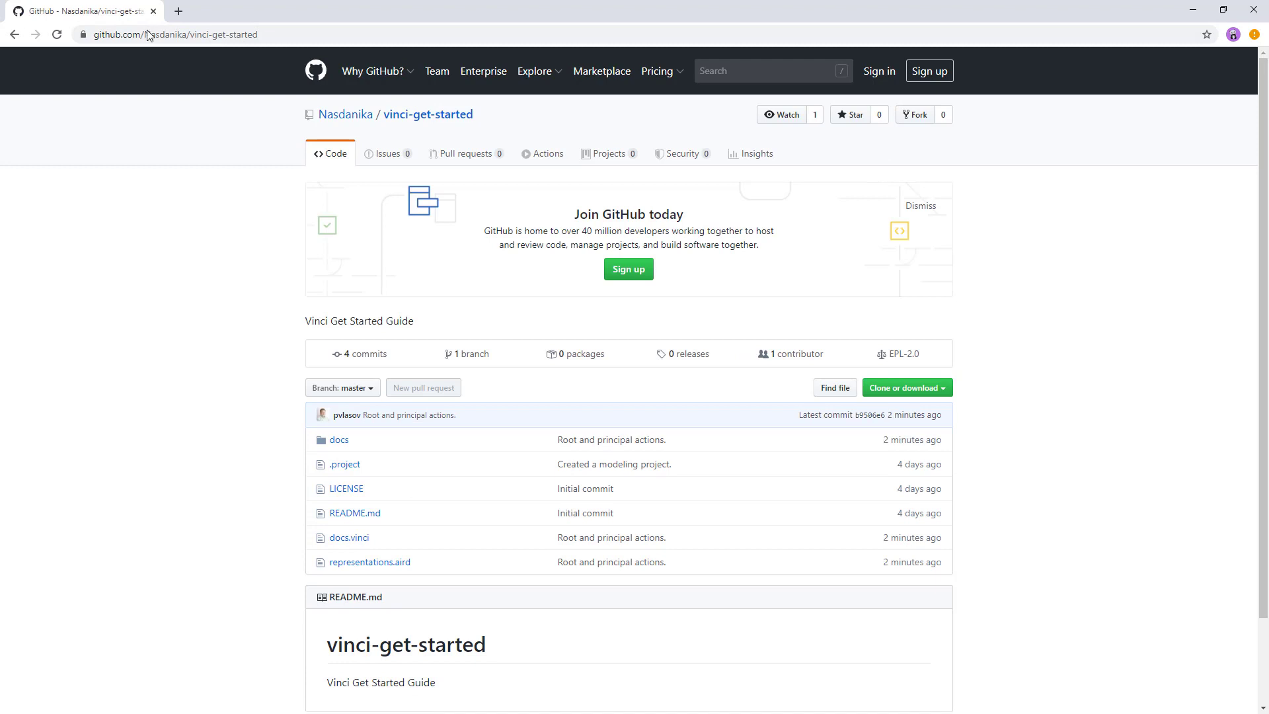
Sign in to GitHub with the account's username and password
click(873, 73)
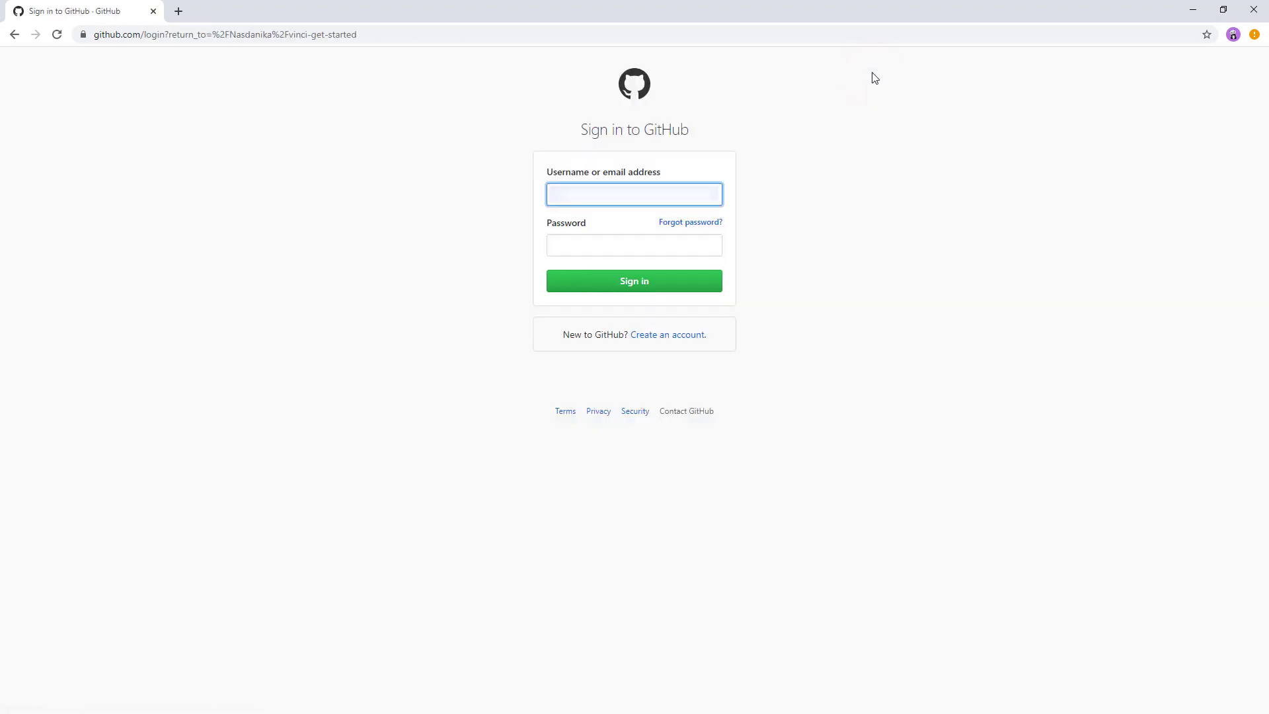
text(********)
key(Tab)
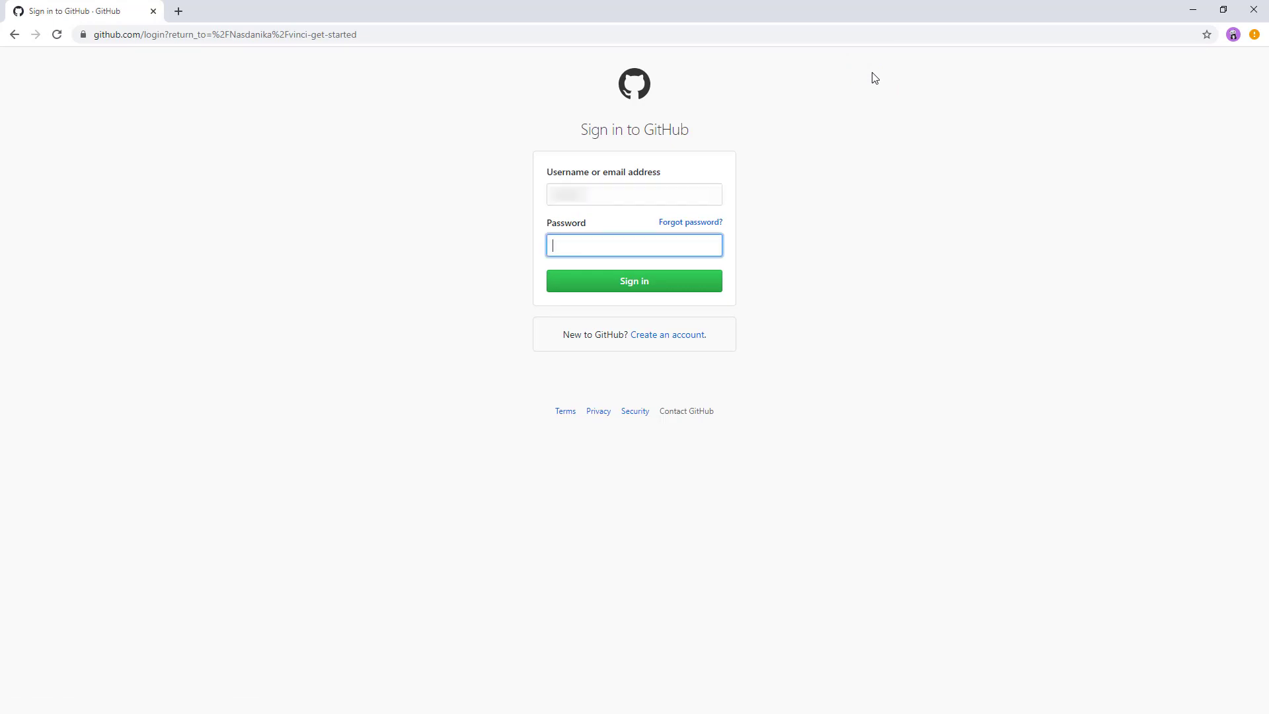
text(********)
key(Return)
Enter the two-factor authentication code and verify it
click(612, 192)
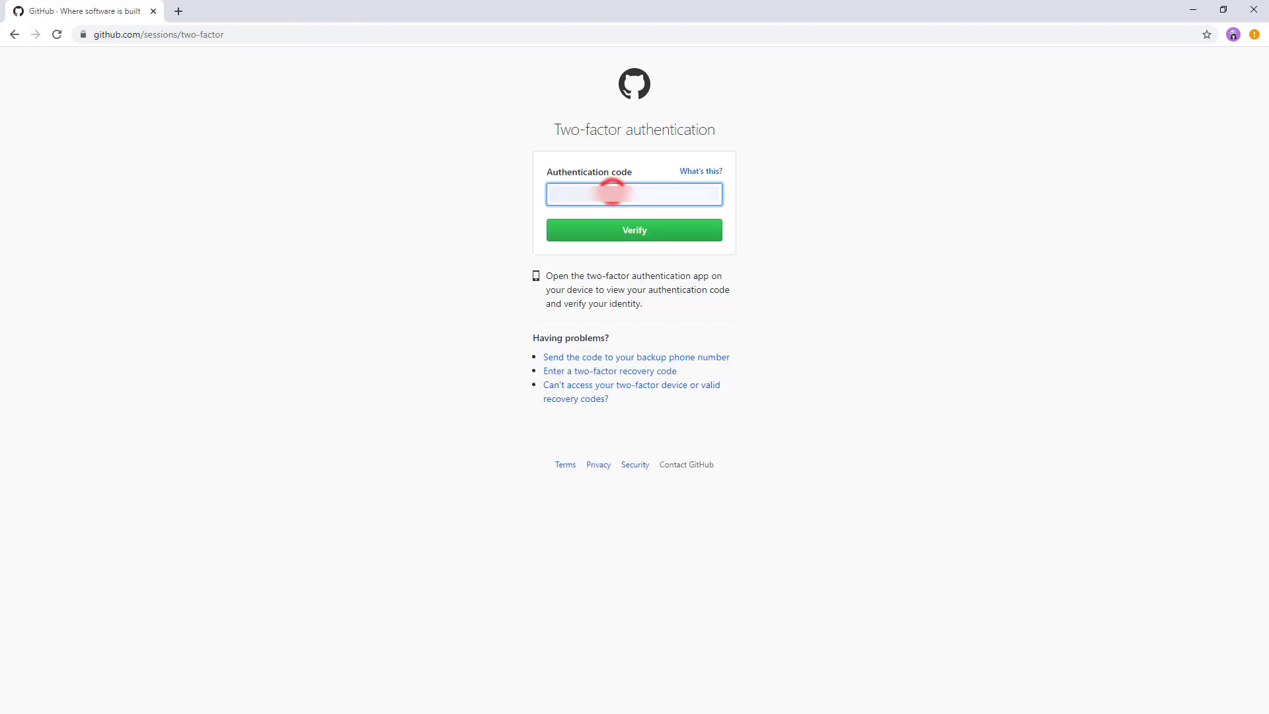
text(***)
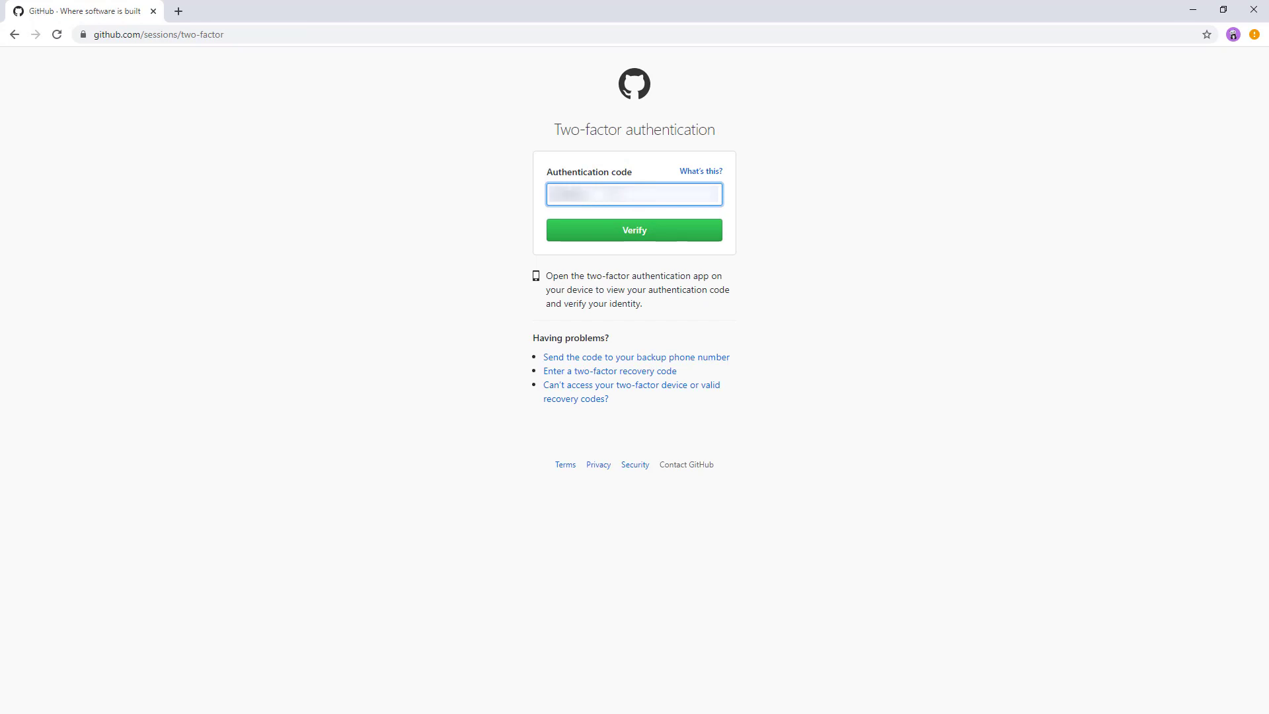
click(630, 230)
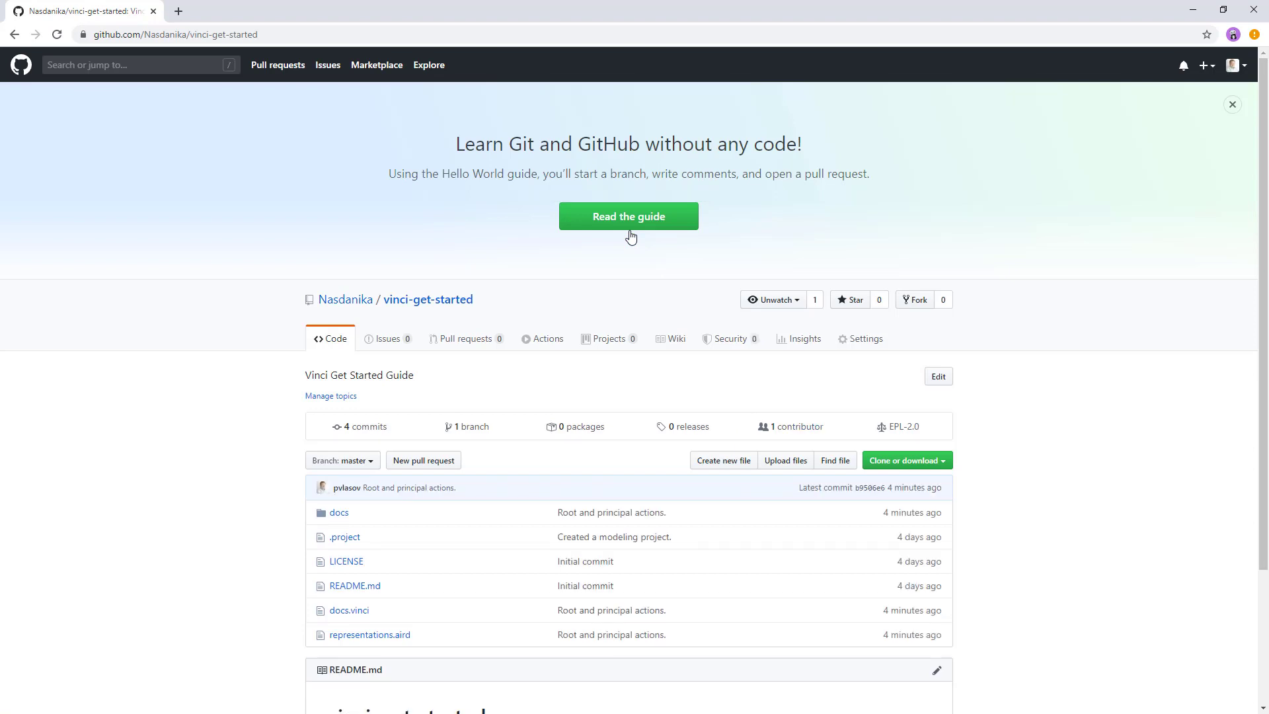
In the repository's settings, set the GitHub Pages source to the master branch /docs folder
click(859, 340)
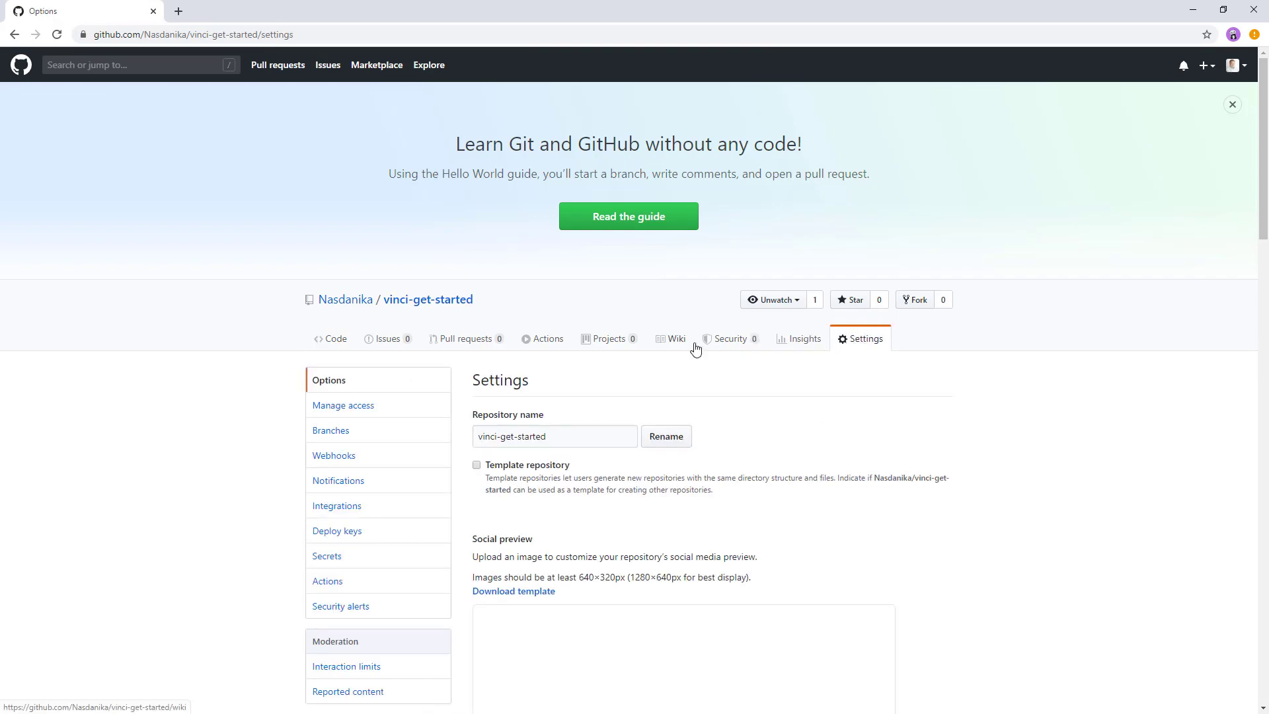
scroll(697, 348, down, 5)
scroll(697, 348, down, 5)
scroll(937, 348, down, 5)
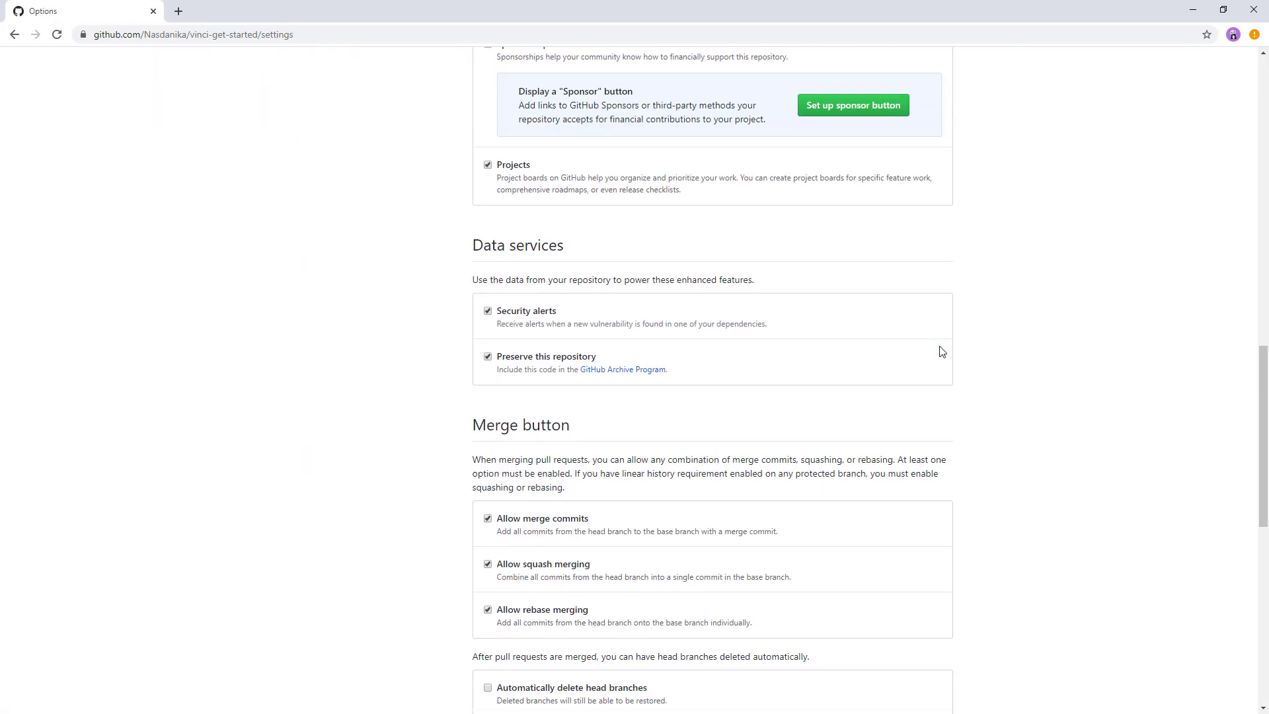
scroll(942, 351, down, 8)
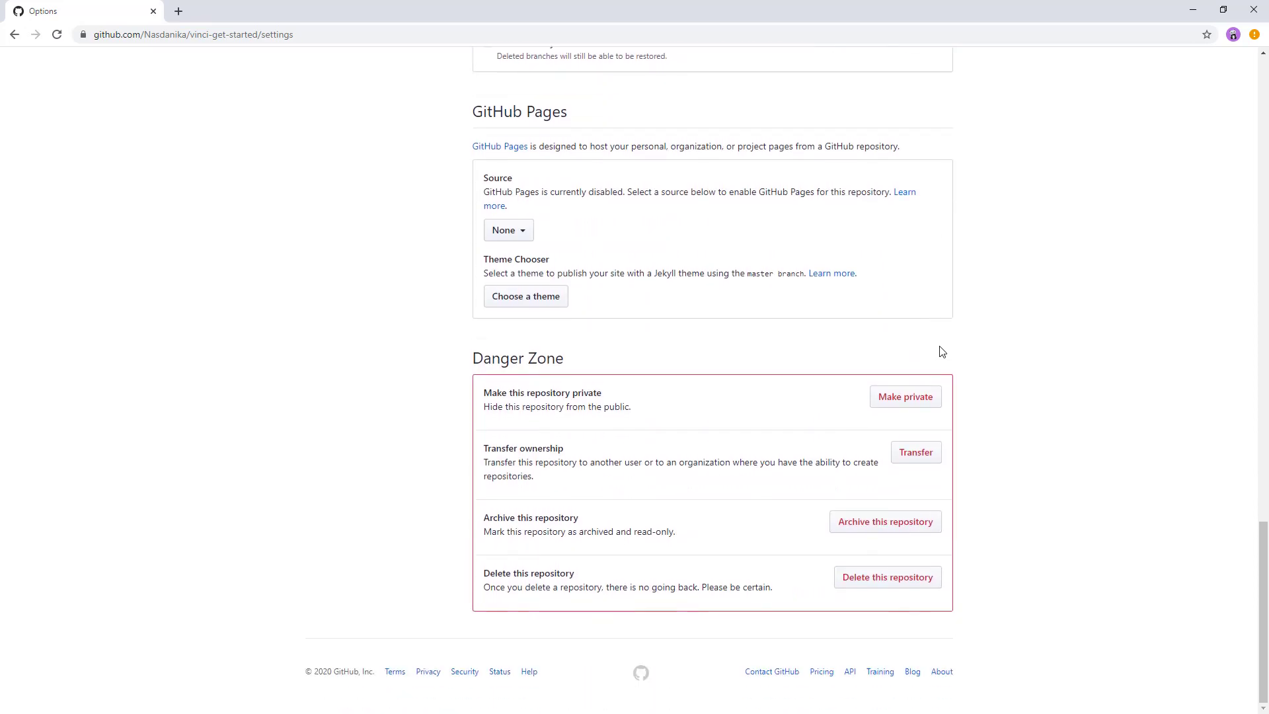
click(521, 231)
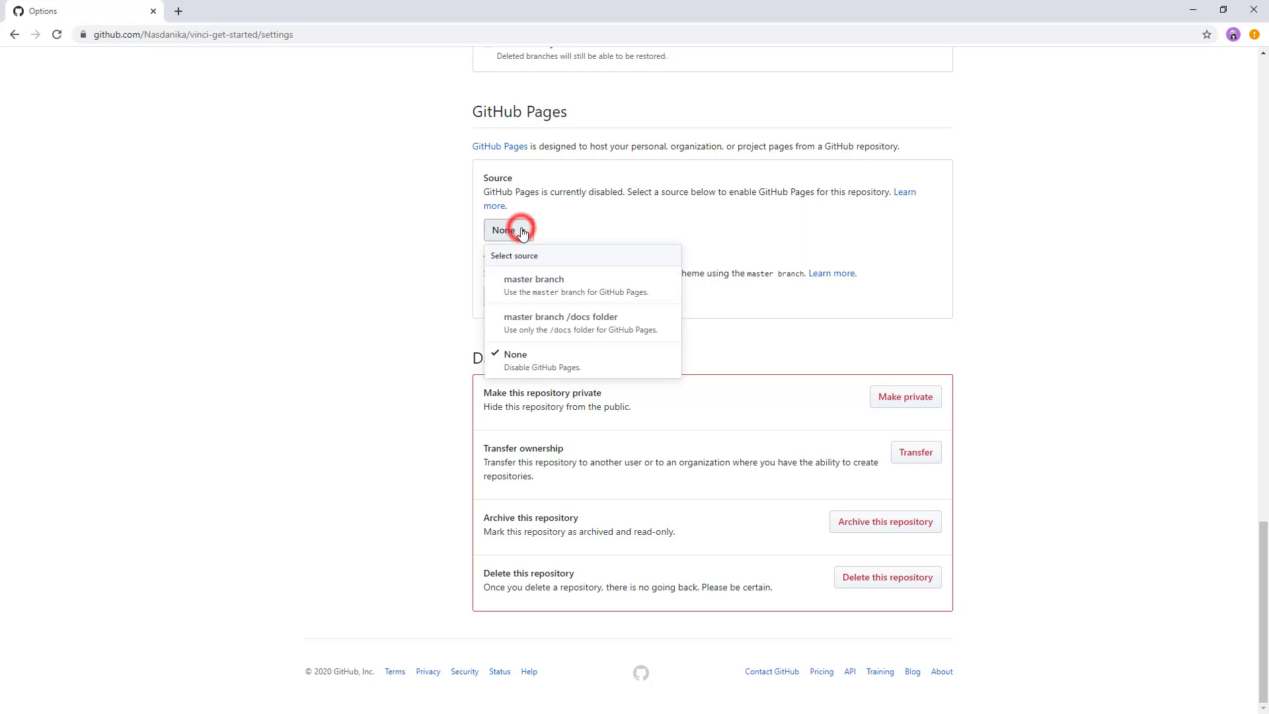
click(562, 323)
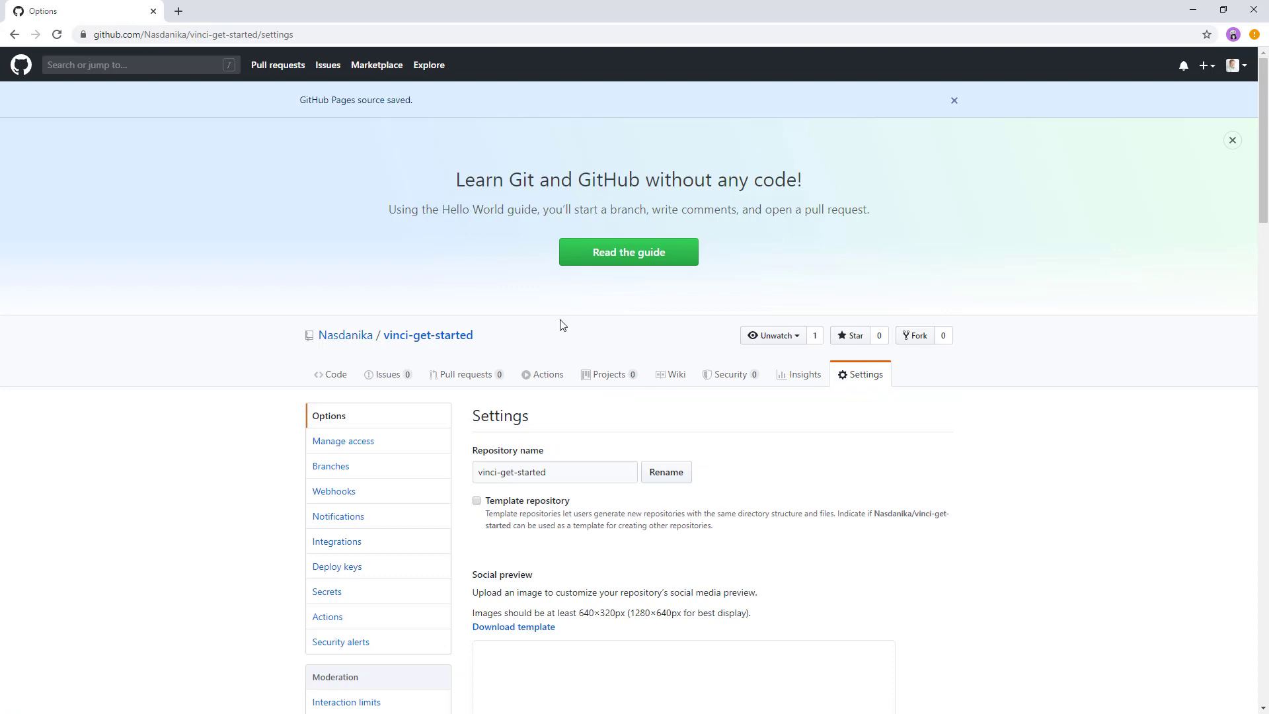
scroll(561, 324, down, 14)
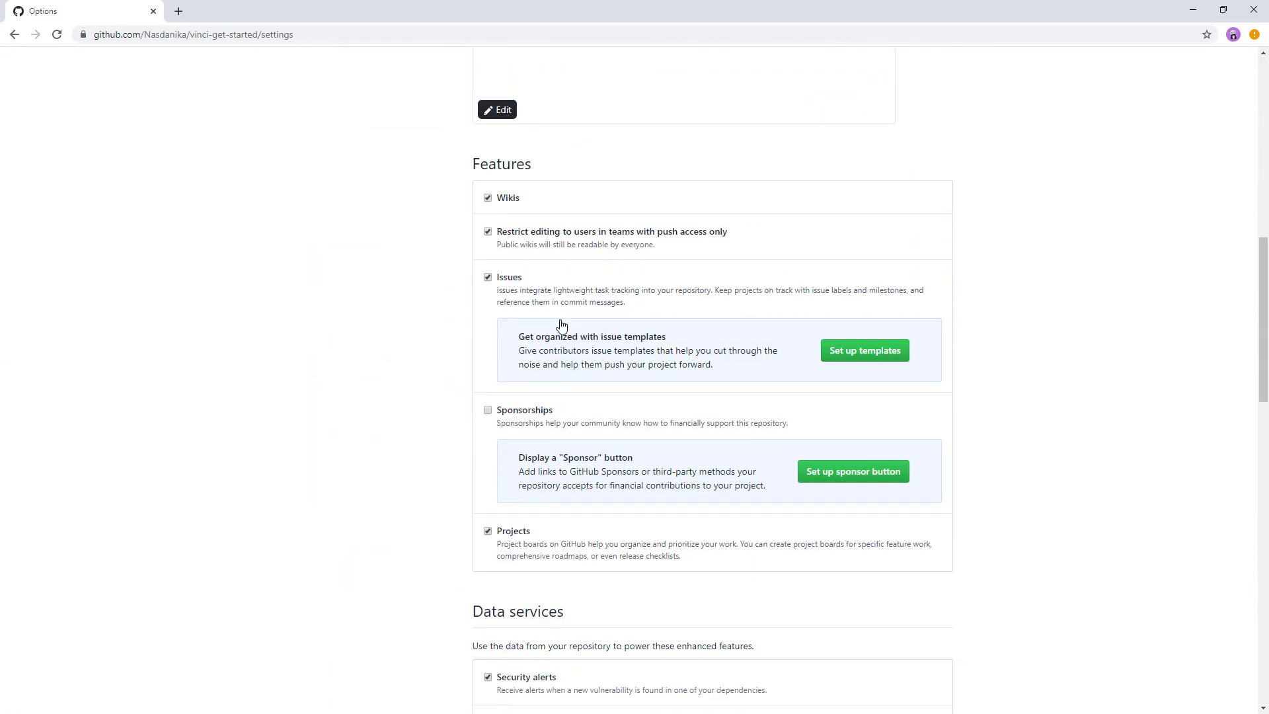
scroll(561, 320, down, 5)
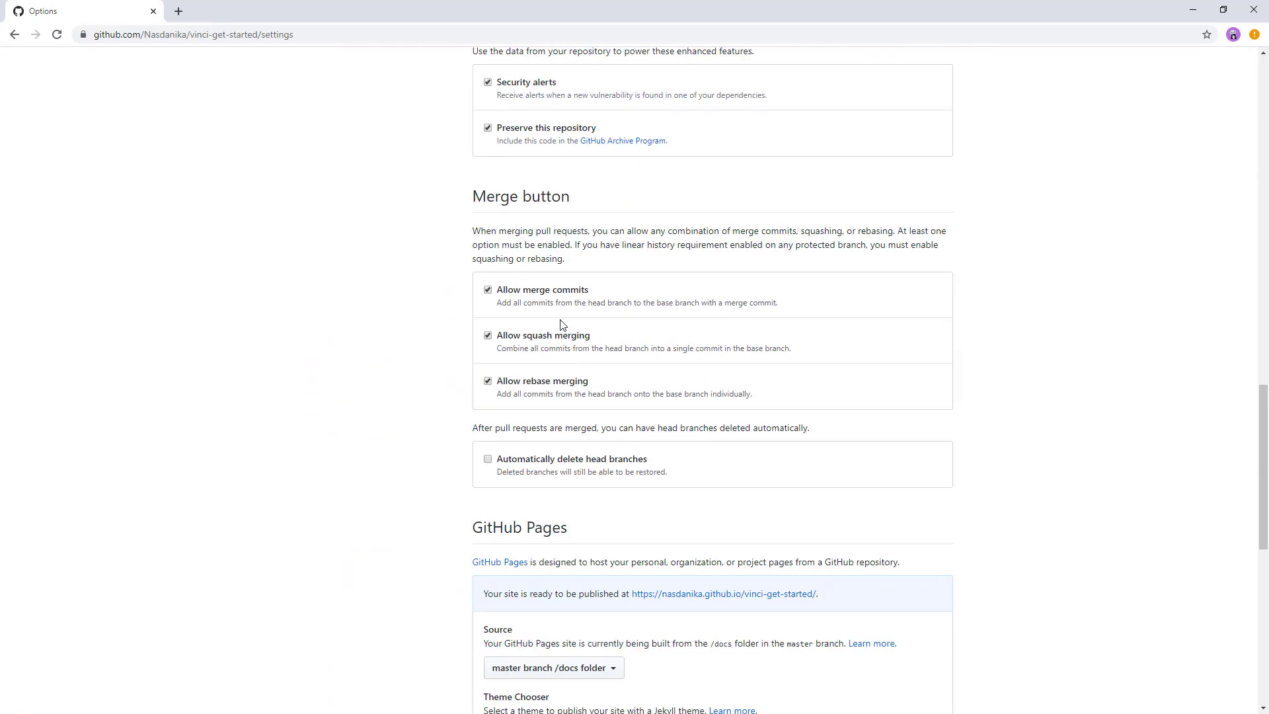
scroll(560, 324, down, 3)
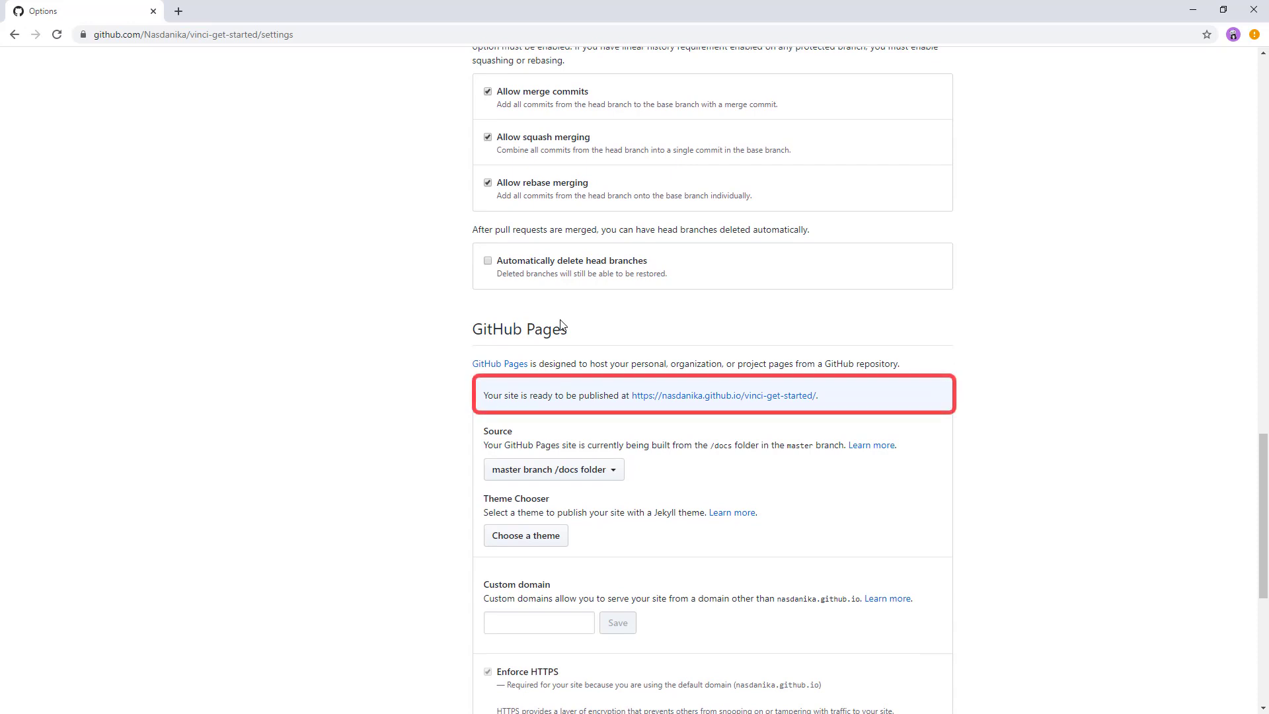
click(718, 396)
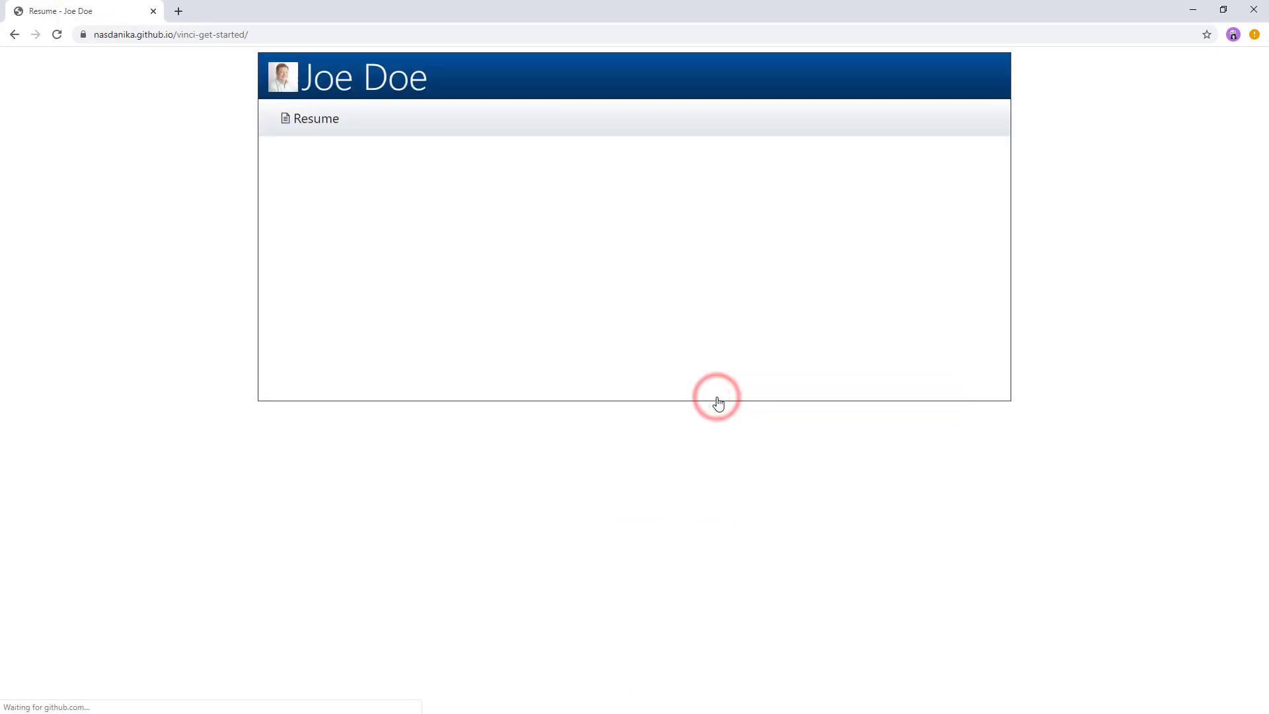